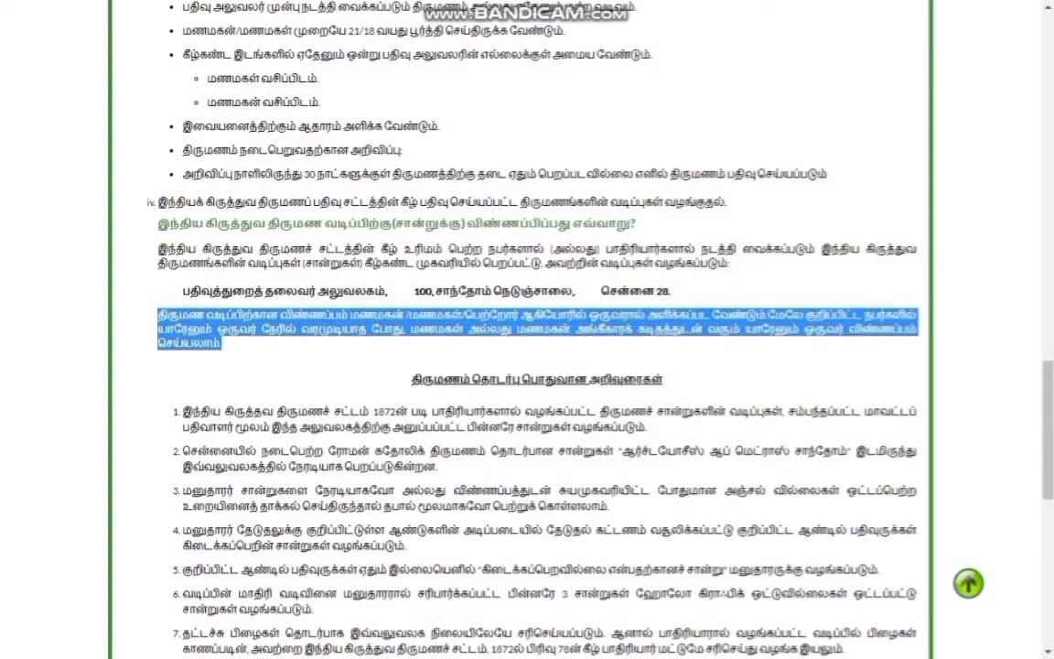
Scroll down through the Tamil Nadu Marriage Act guidelines to reach the Form I application
scroll(527, 366, down, 3)
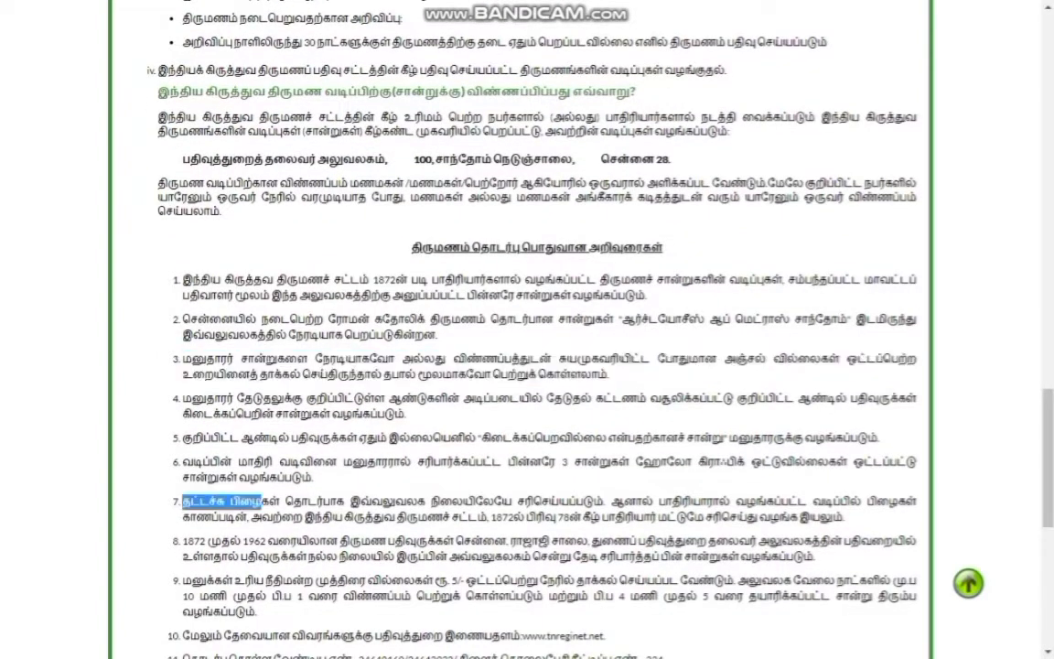
scroll(527, 366, down, 4)
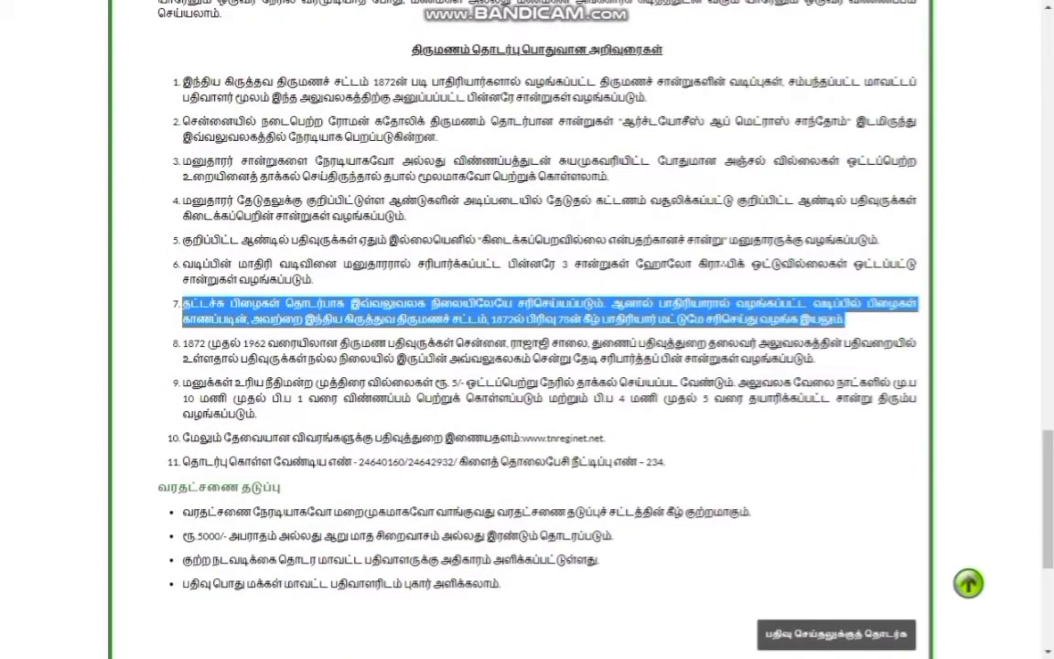
scroll(527, 366, down, 2)
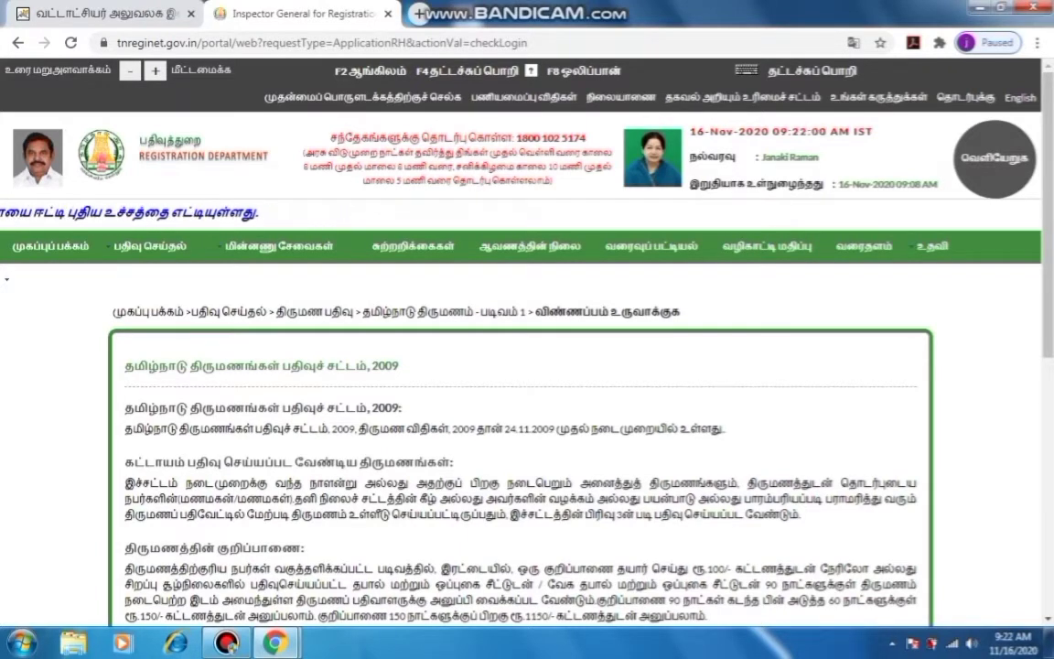
scroll(527, 366, down, 3)
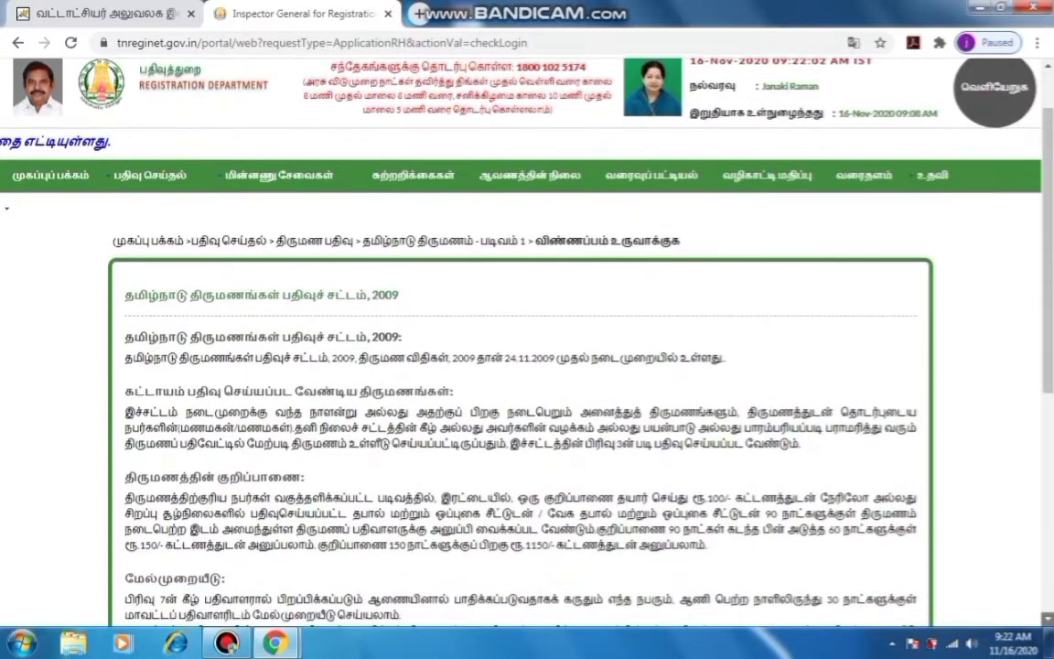
scroll(527, 366, down, 1)
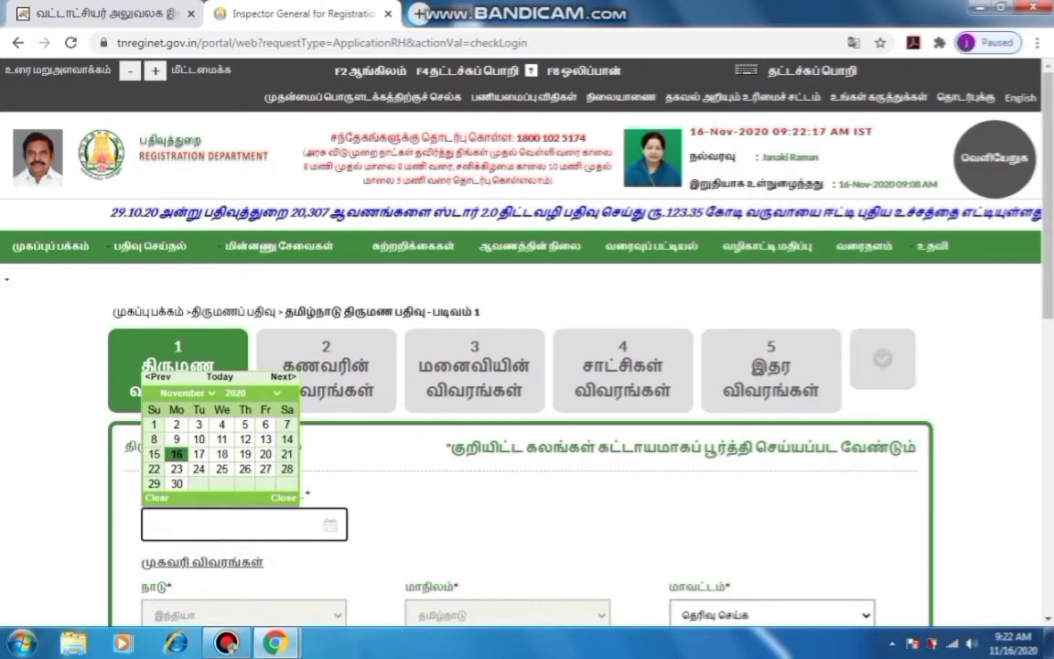
Create a new application under Registration > Marriage Registration > Hindu Marriage
mouse_move(151, 245)
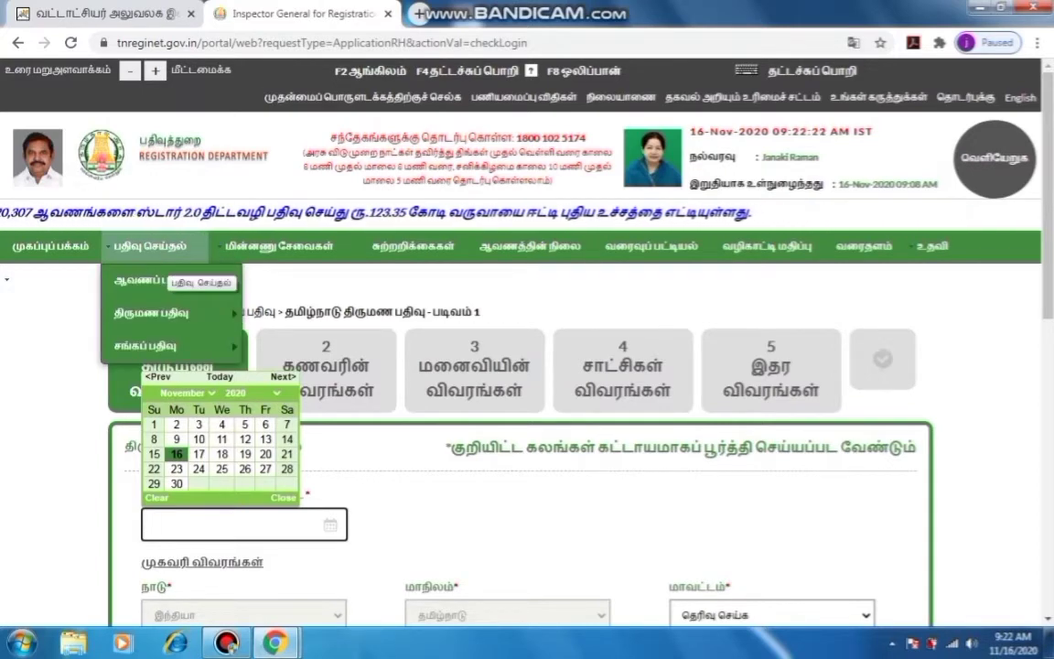
mouse_move(151, 313)
mouse_move(293, 313)
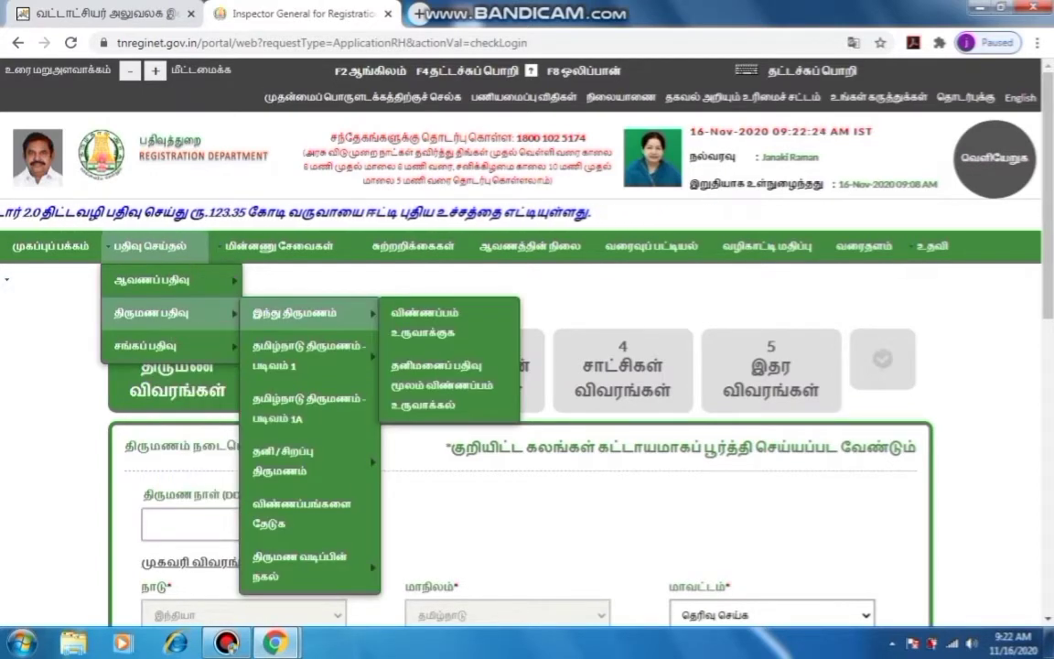
click(423, 322)
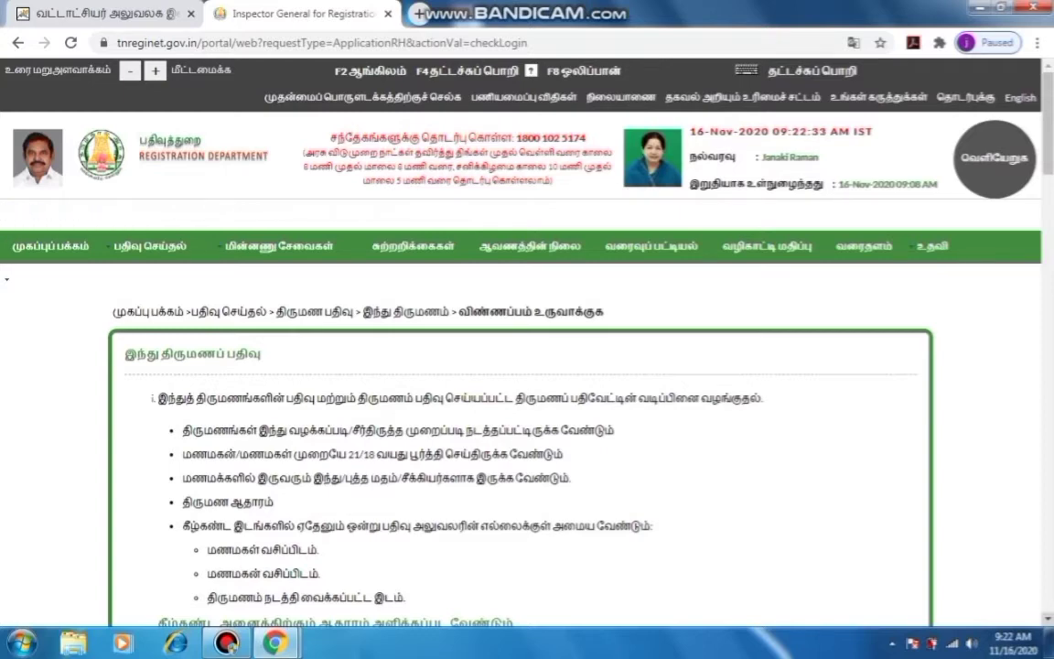
Go through the Hindu marriage guidelines and continue to the husband's details form
scroll(528, 367, down, 4)
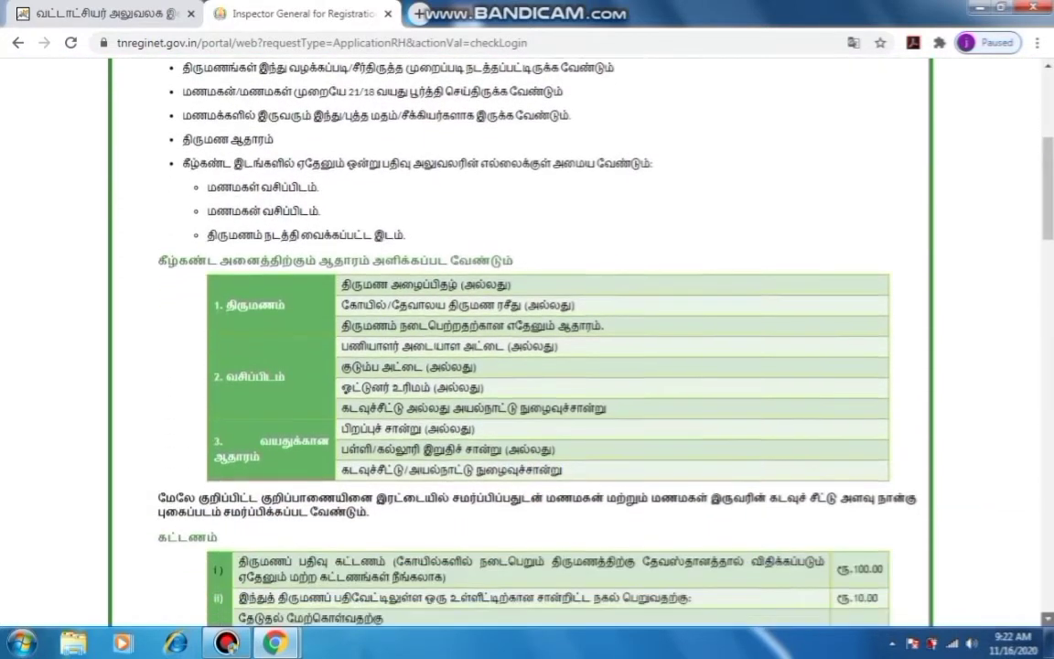
scroll(527, 329, down, 4)
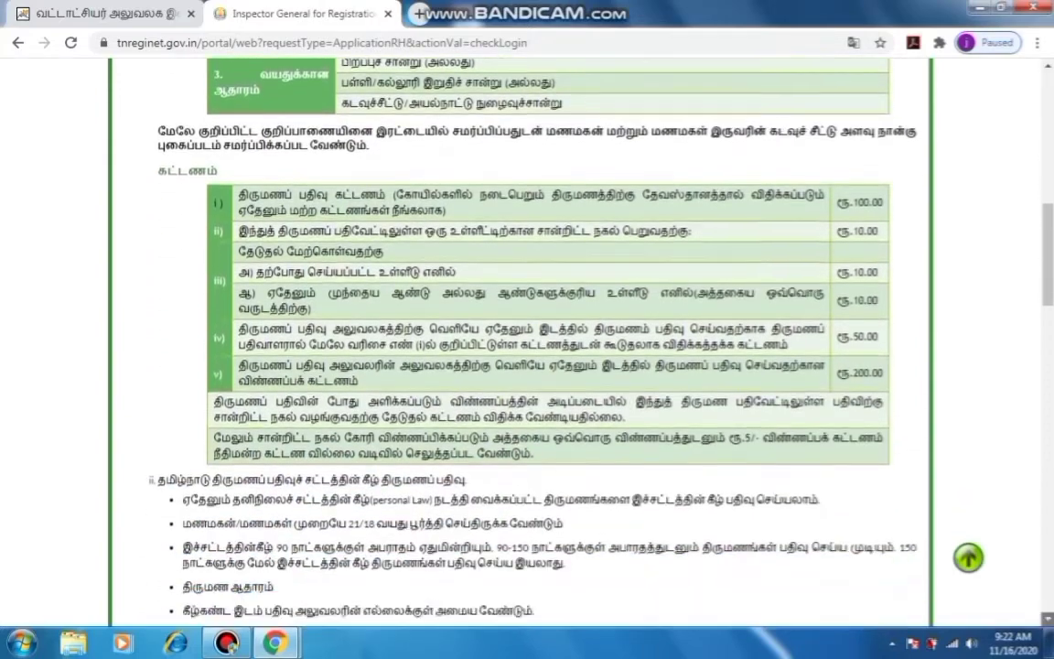
scroll(528, 329, down, 2)
scroll(527, 330, down, 15)
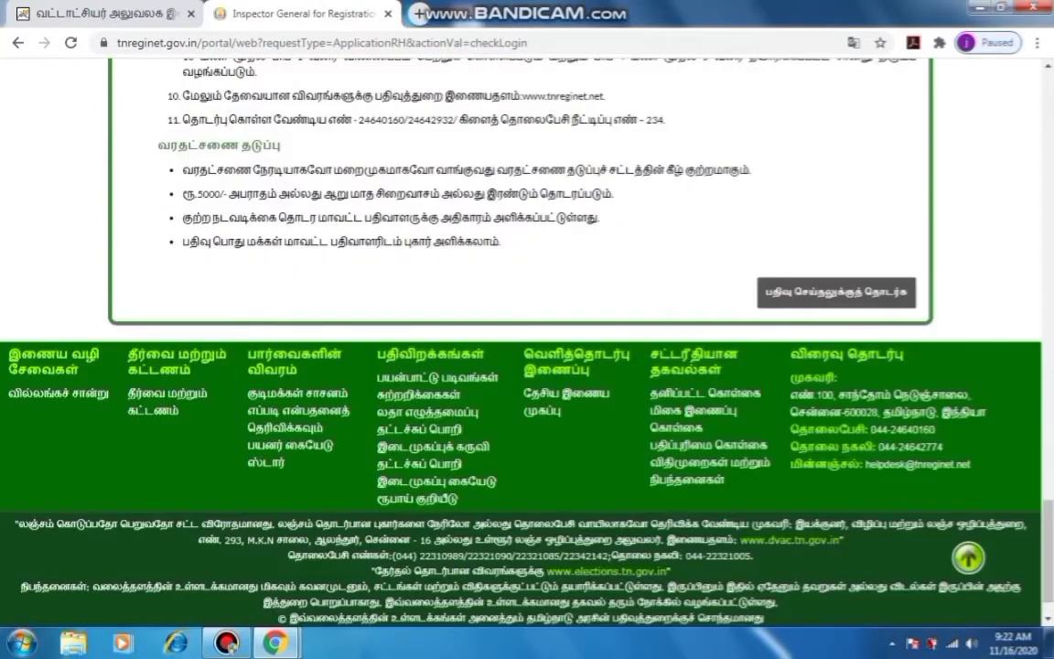
click(835, 292)
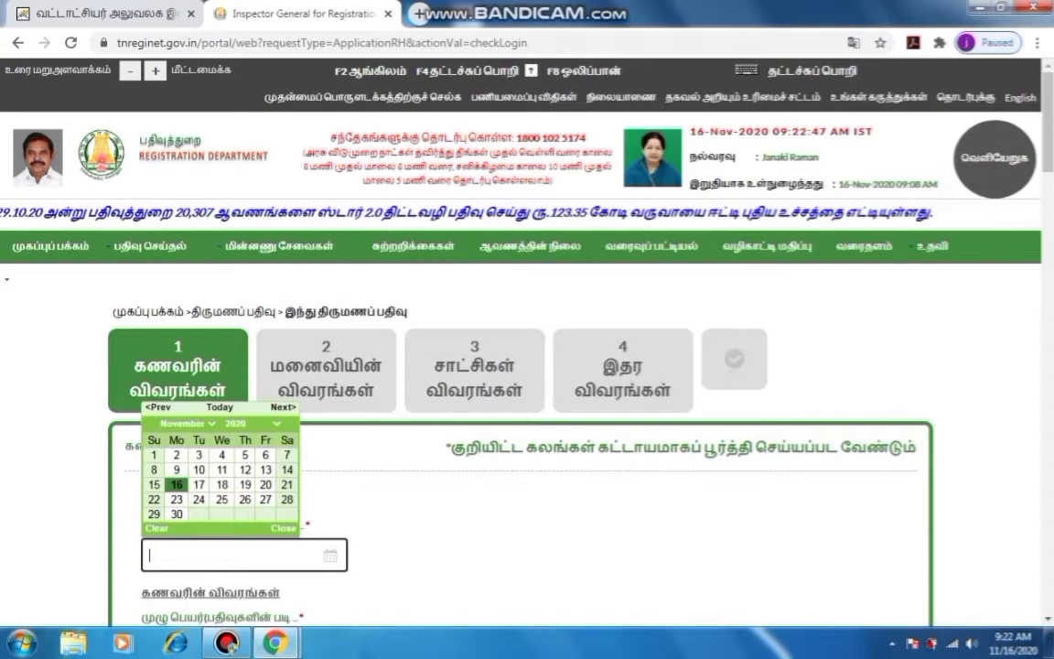
Set the Hindu form's marriage date to 20 February 2012 in the calendar
key(Tab)
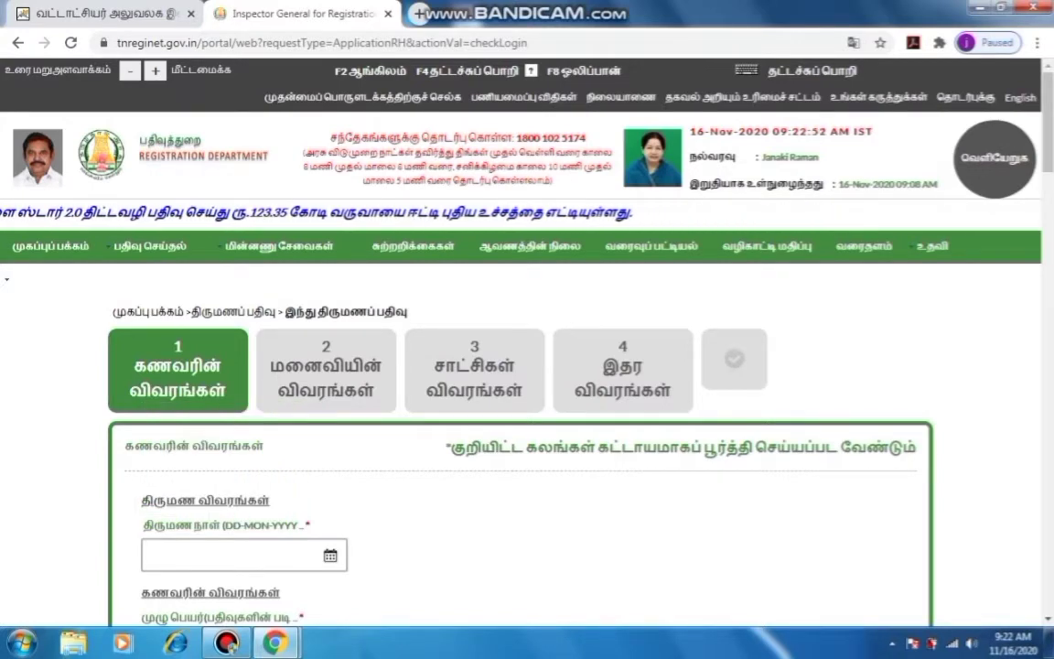
click(244, 555)
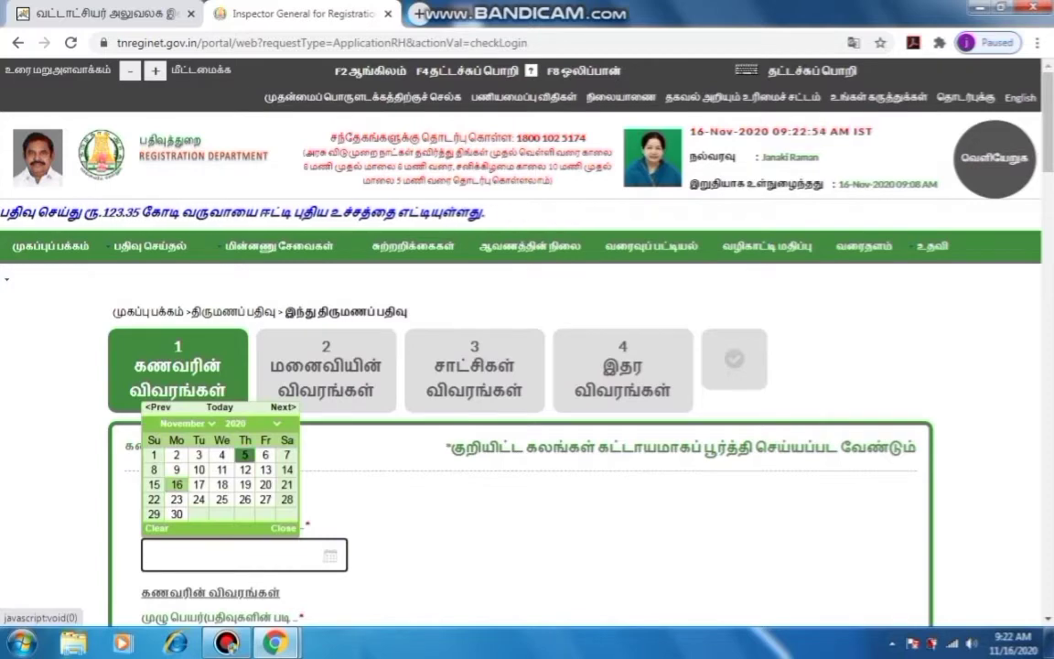
click(252, 423)
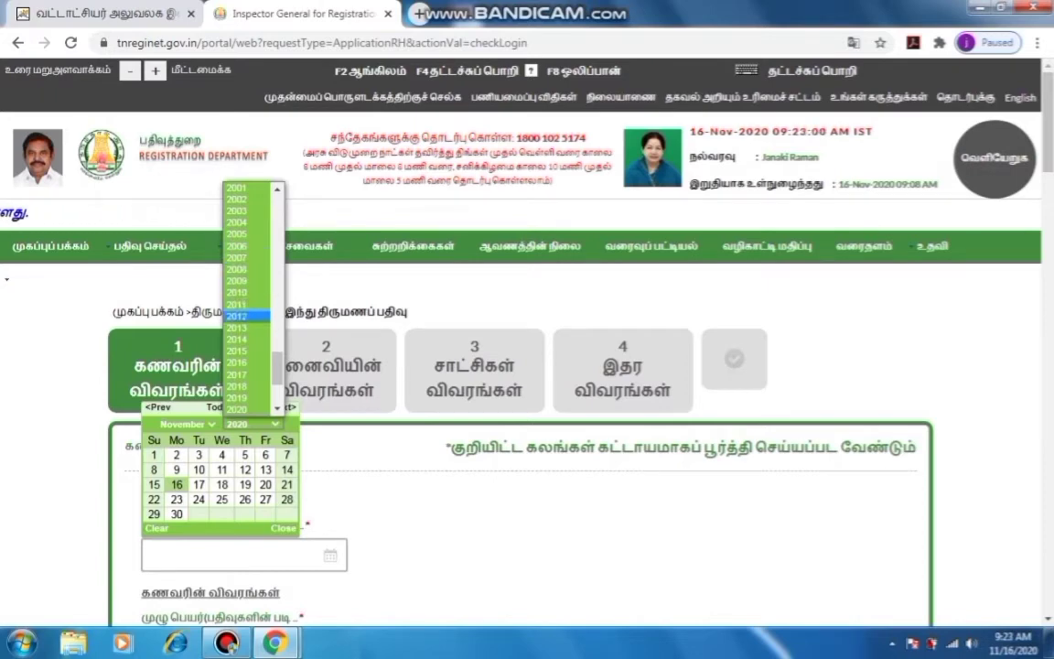
click(247, 316)
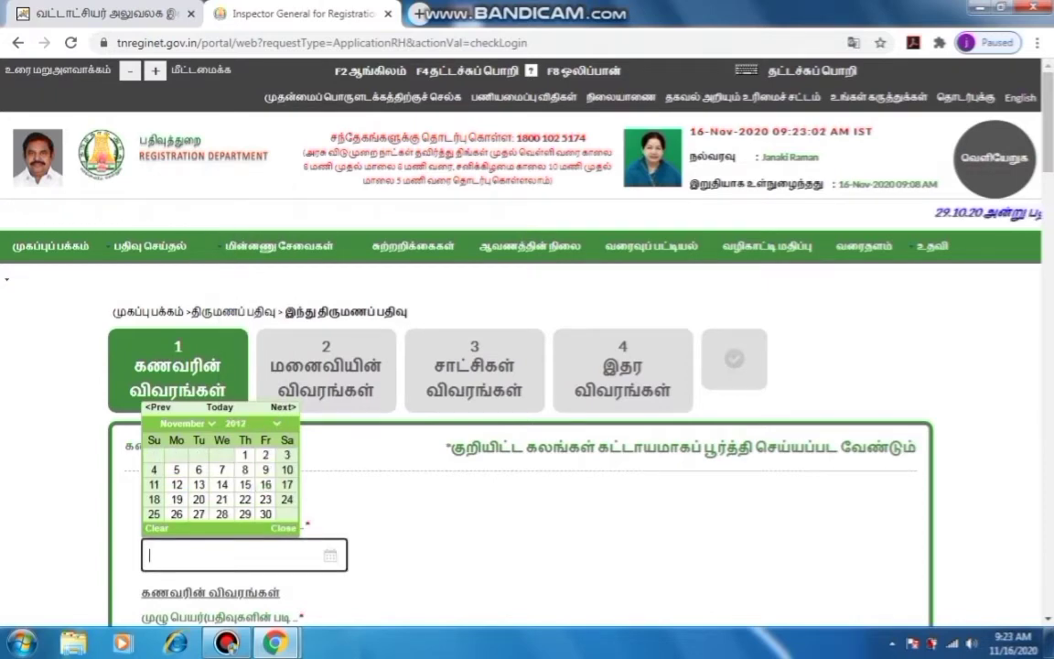
click(186, 424)
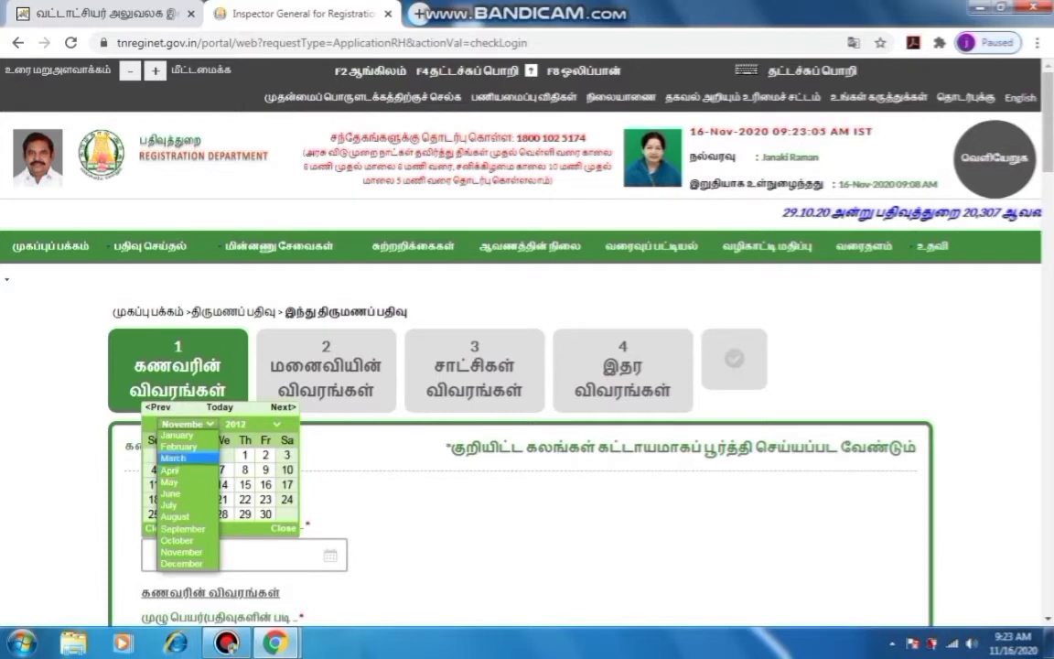
click(174, 457)
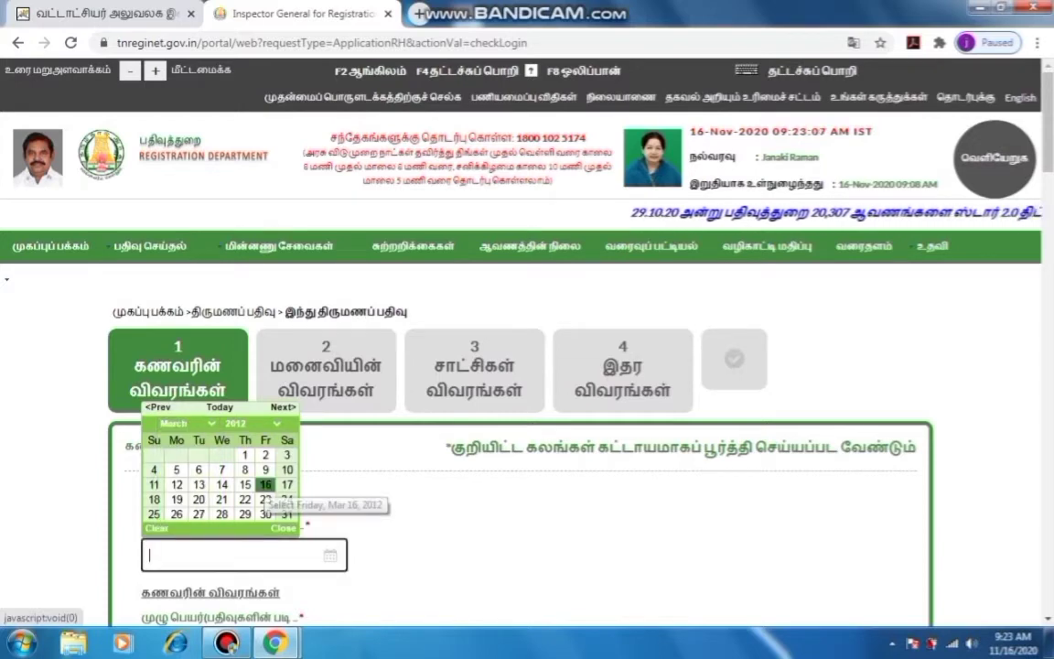
click(185, 423)
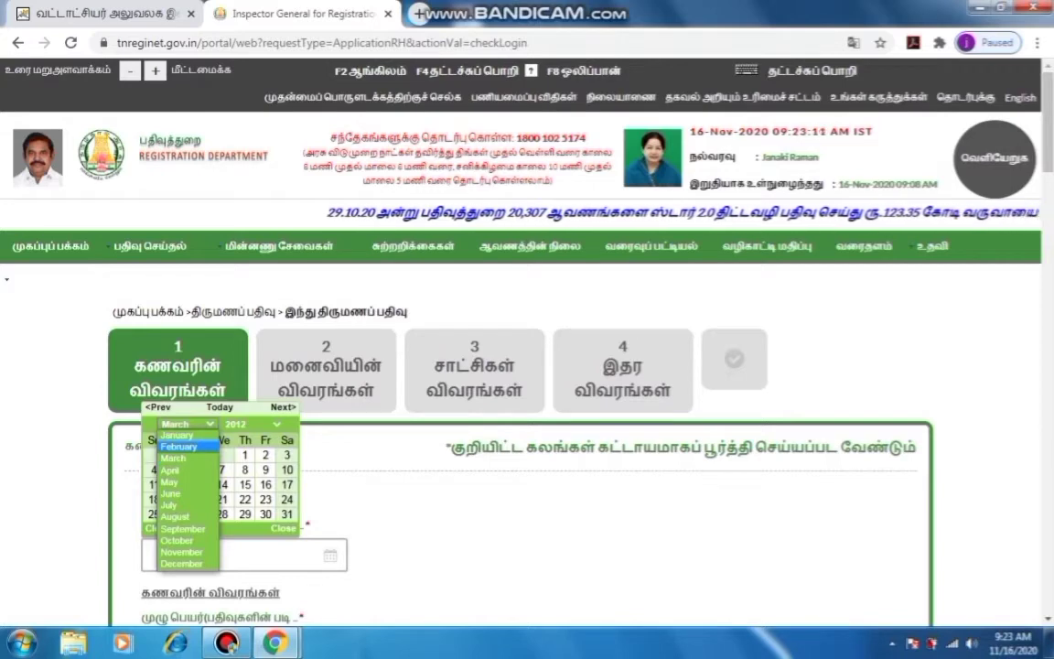
click(179, 447)
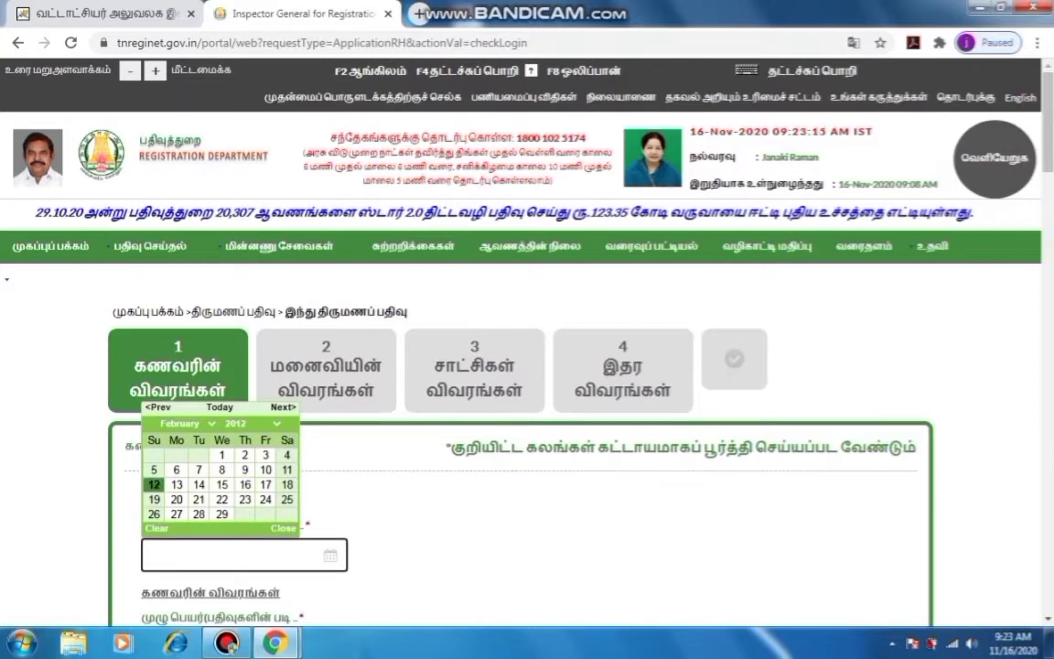
click(175, 499)
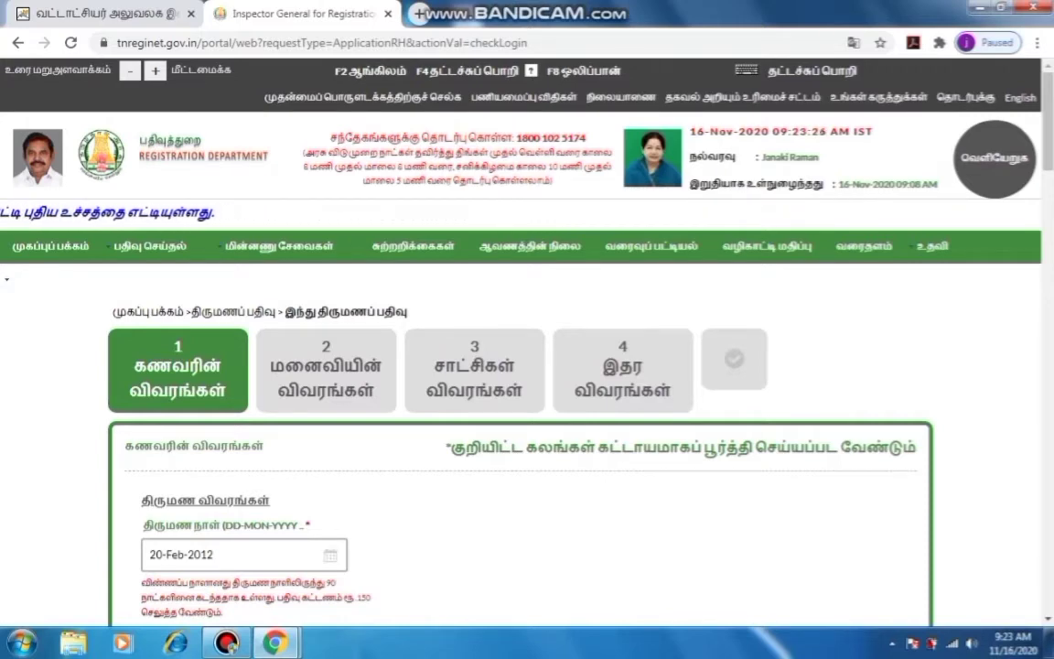
Bring up the Date of Marriage calendar on the English Form I
scroll(522, 366, down, 2)
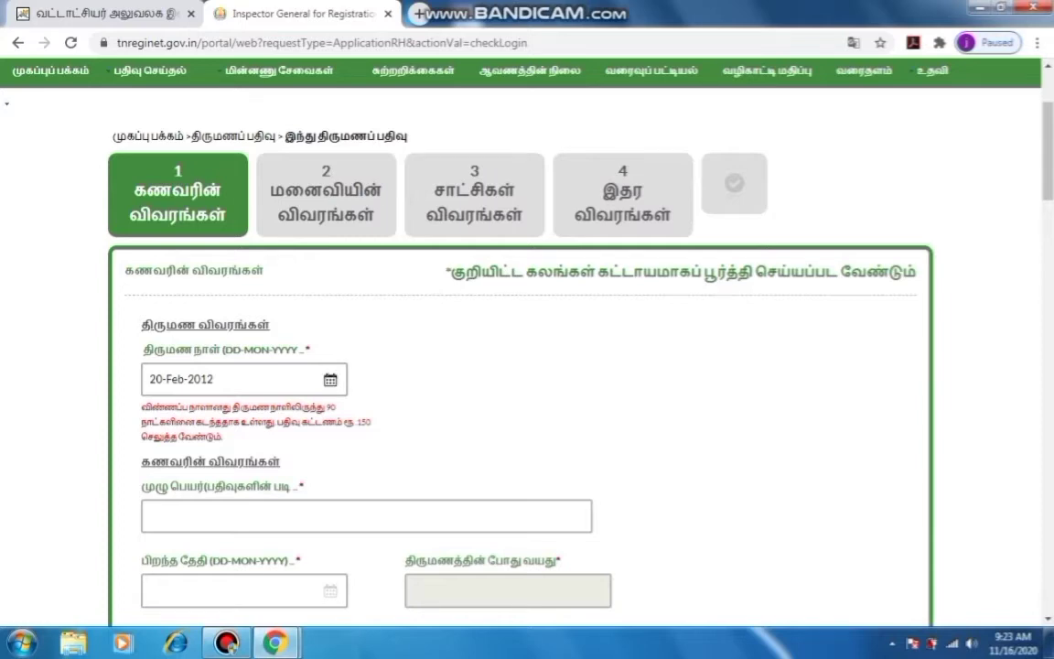
click(244, 379)
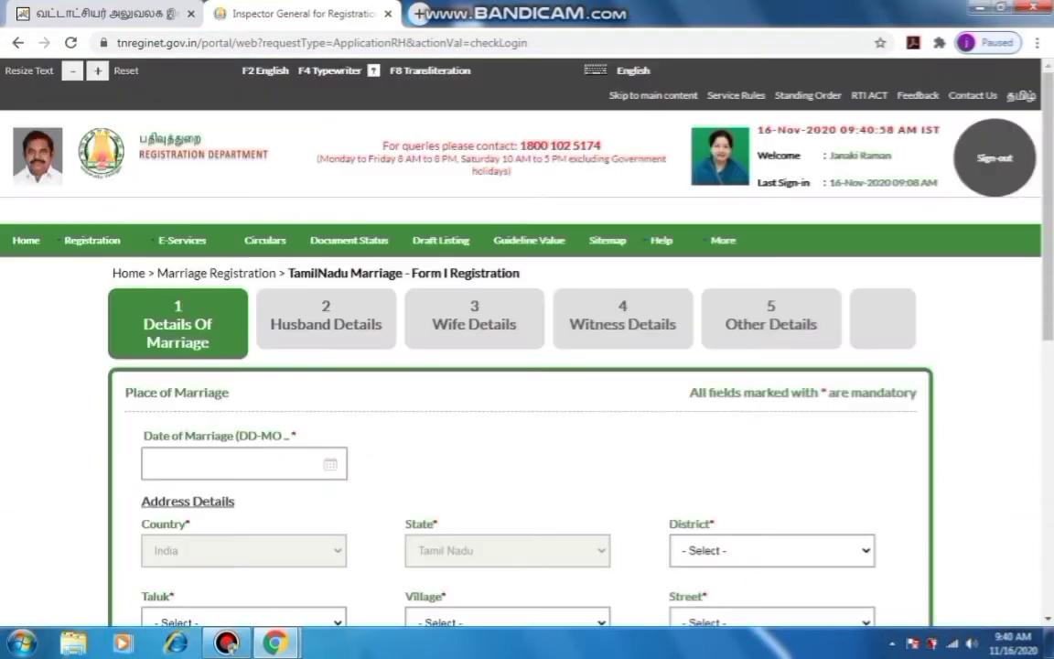
click(245, 464)
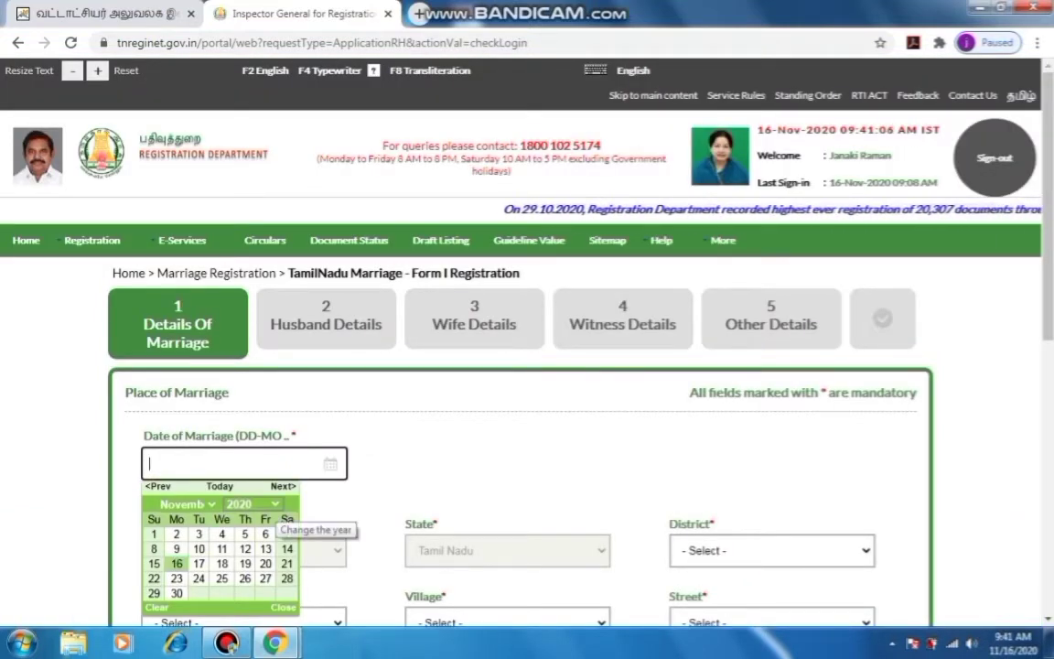
Set the Form I Date of Marriage to 20-Feb-2012, showing the Rs.1150 fee note
click(266, 504)
scroll(252, 367, up, 6)
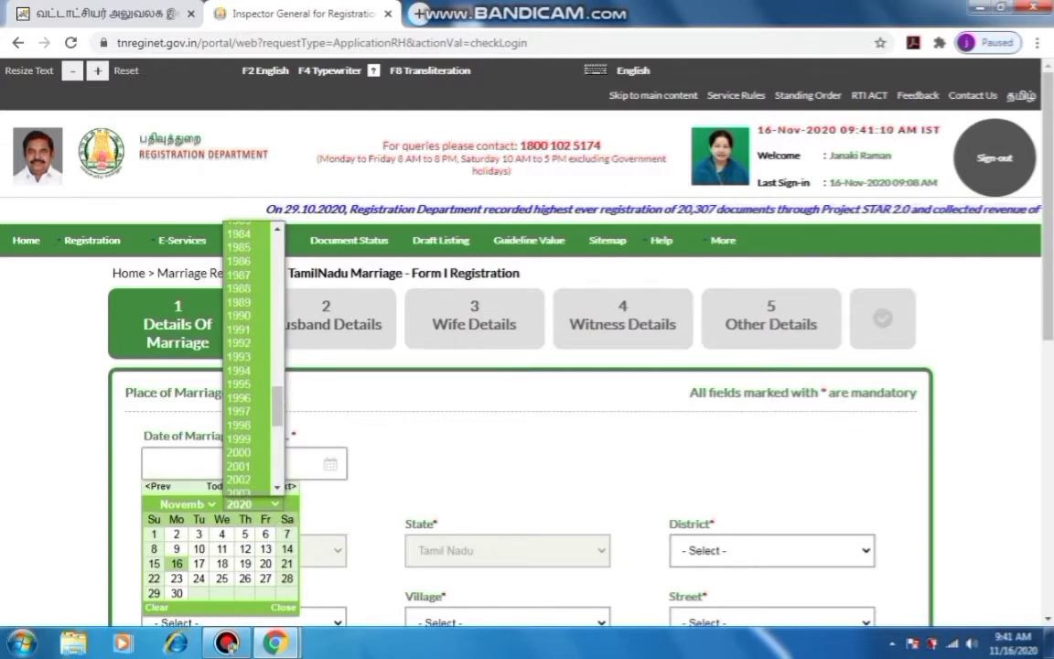
scroll(251, 377, down, 6)
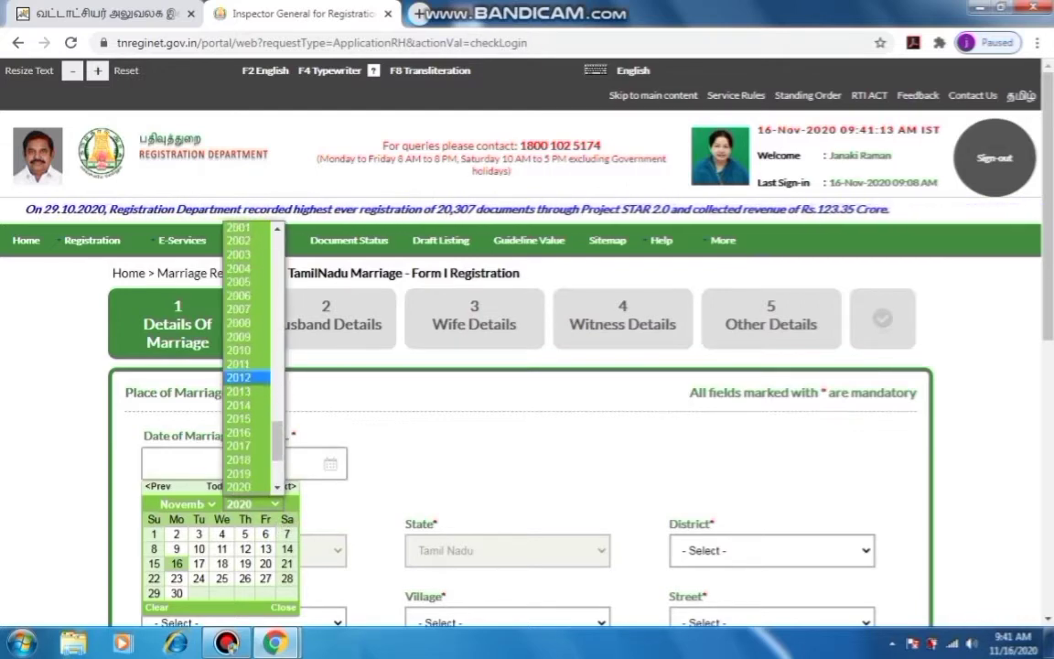
click(238, 377)
click(186, 504)
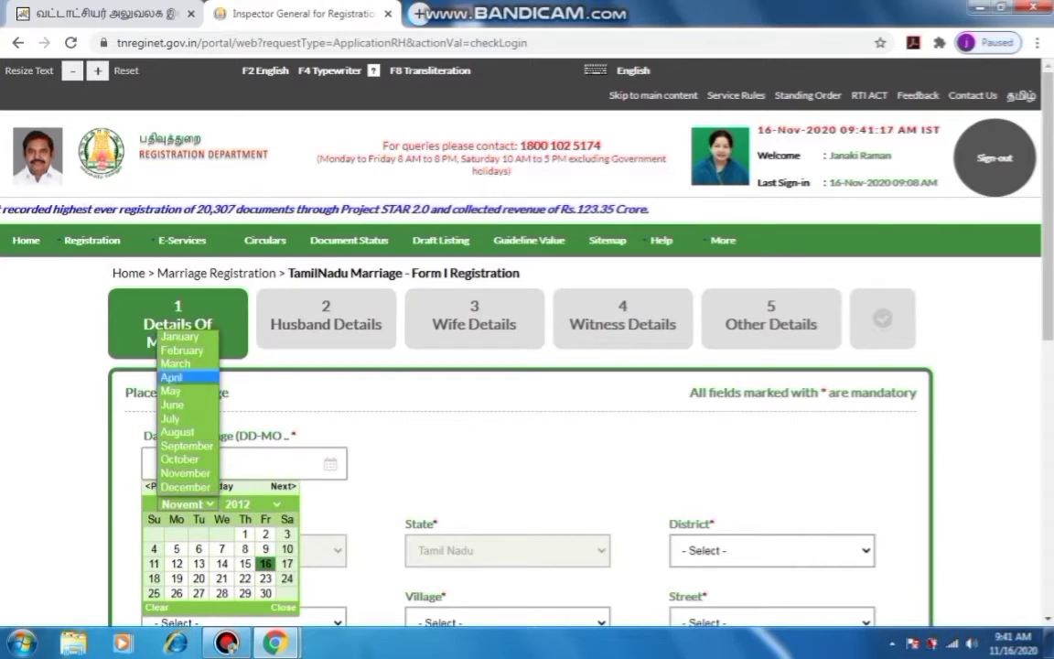
click(183, 350)
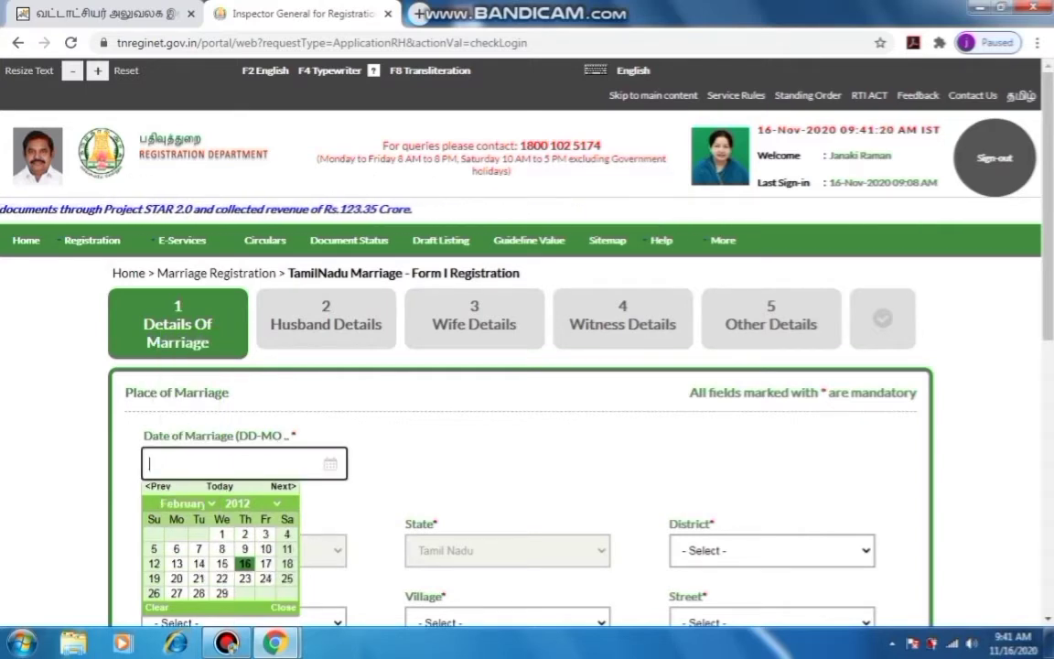
click(176, 578)
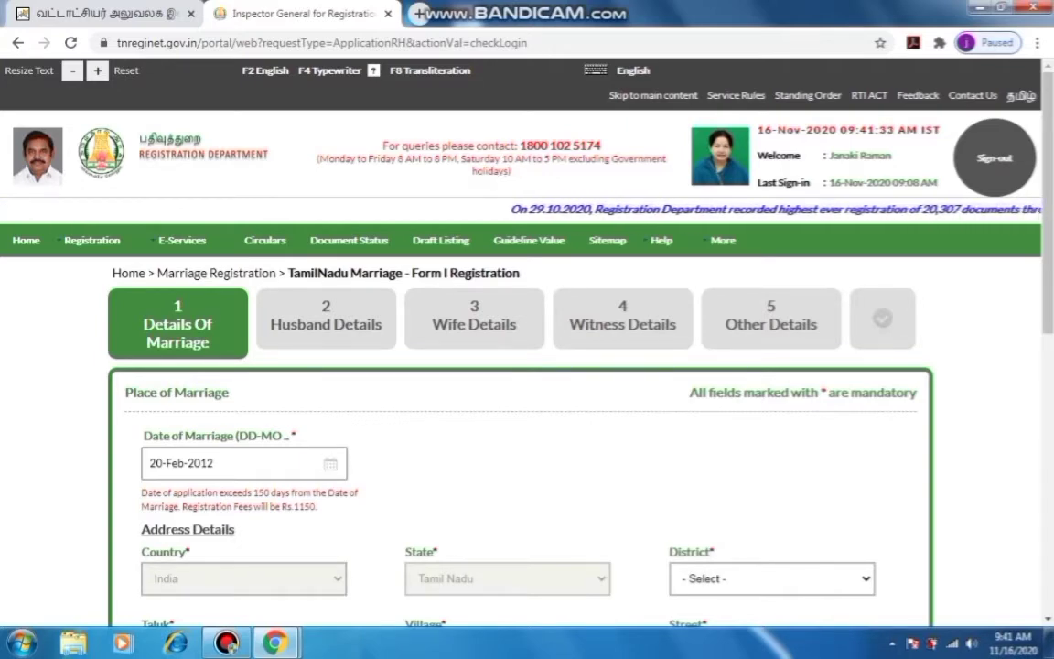
Set the husband's address to Chennai district, Ayanavaram taluk and Ayanavaram (Part 1)[URBAN] village
click(772, 579)
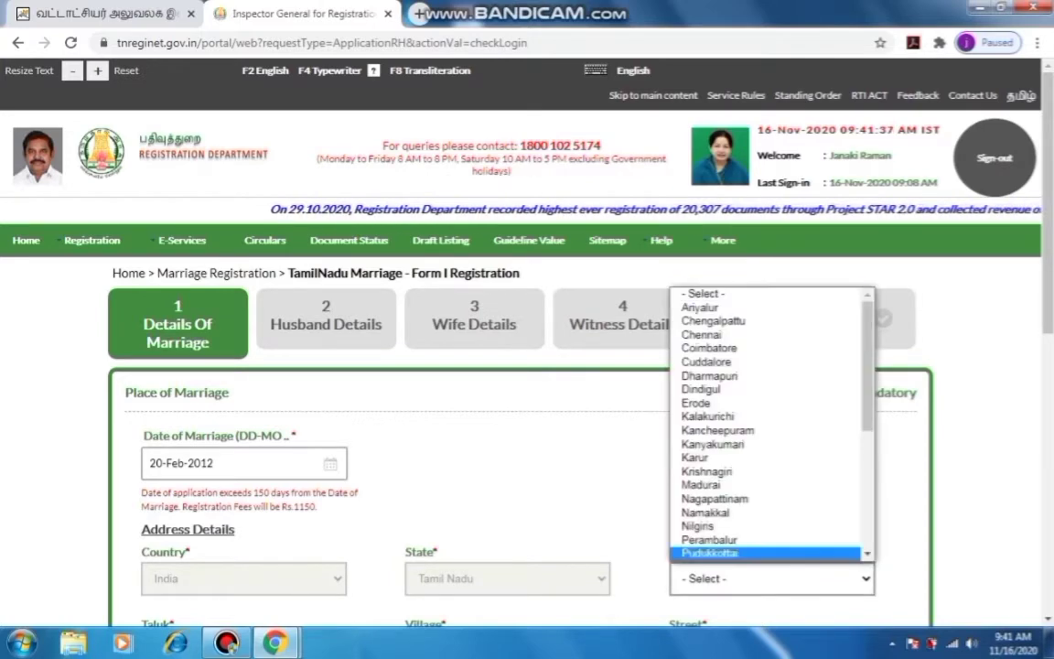
key(Return)
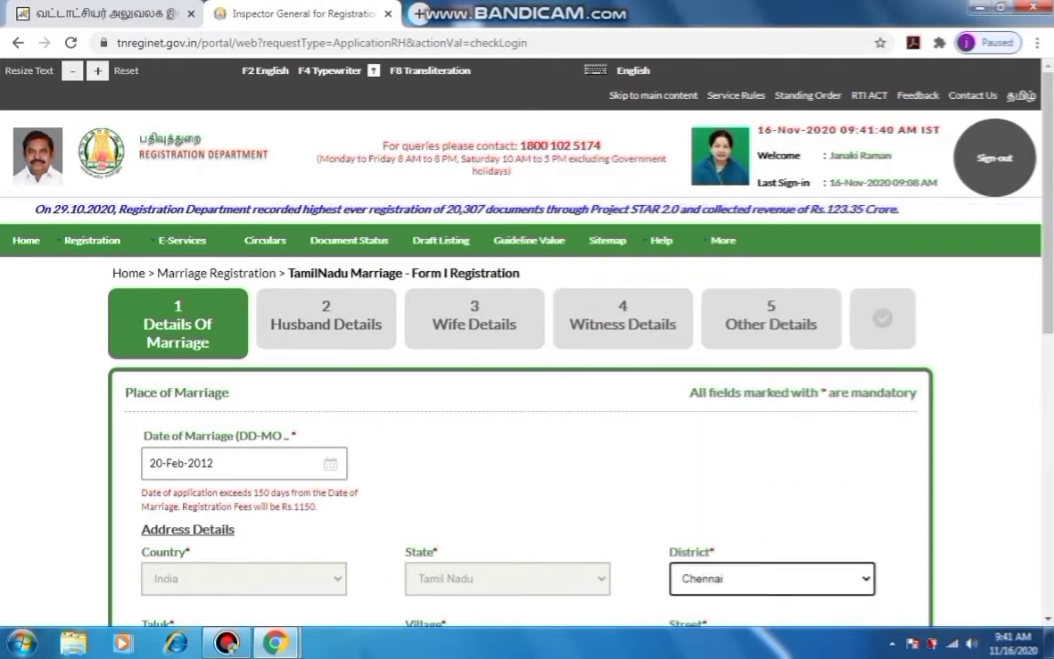
scroll(527, 366, down, 5)
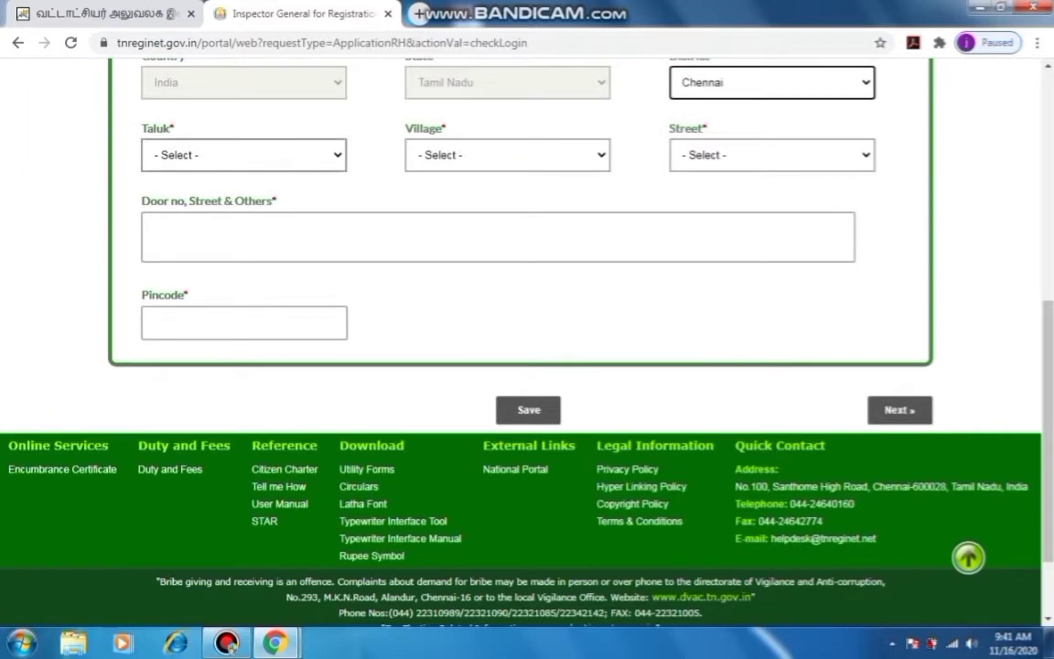
key(Tab)
key(alt+Down)
key(Down)
key(Down)
key(Down)
key(Down)
key(Down)
key(Up)
key(Down)
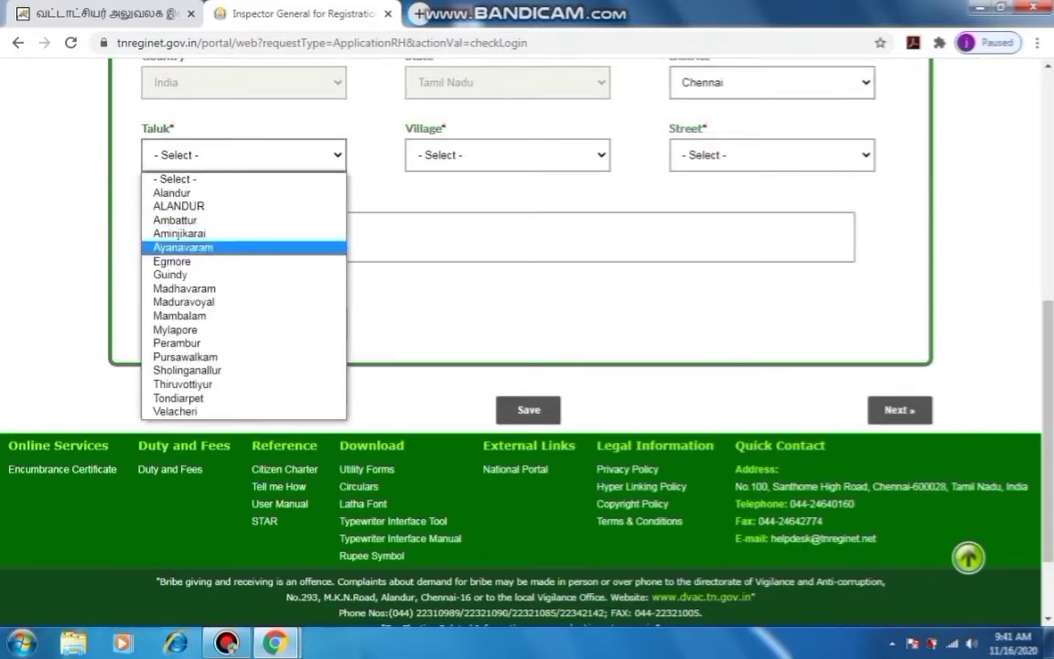
key(Return)
key(Tab)
key(alt+Down)
key(Down)
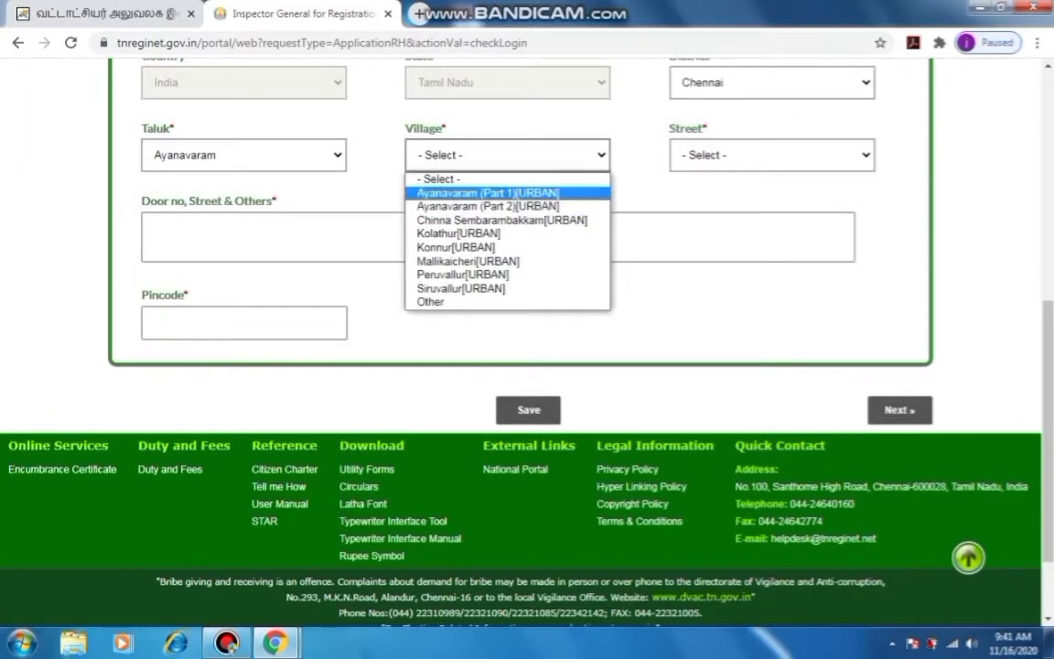
key(Return)
Choose Solai Amman Koil Street and enter pincode 600023 for the husband's address
key(Tab)
key(alt+Down)
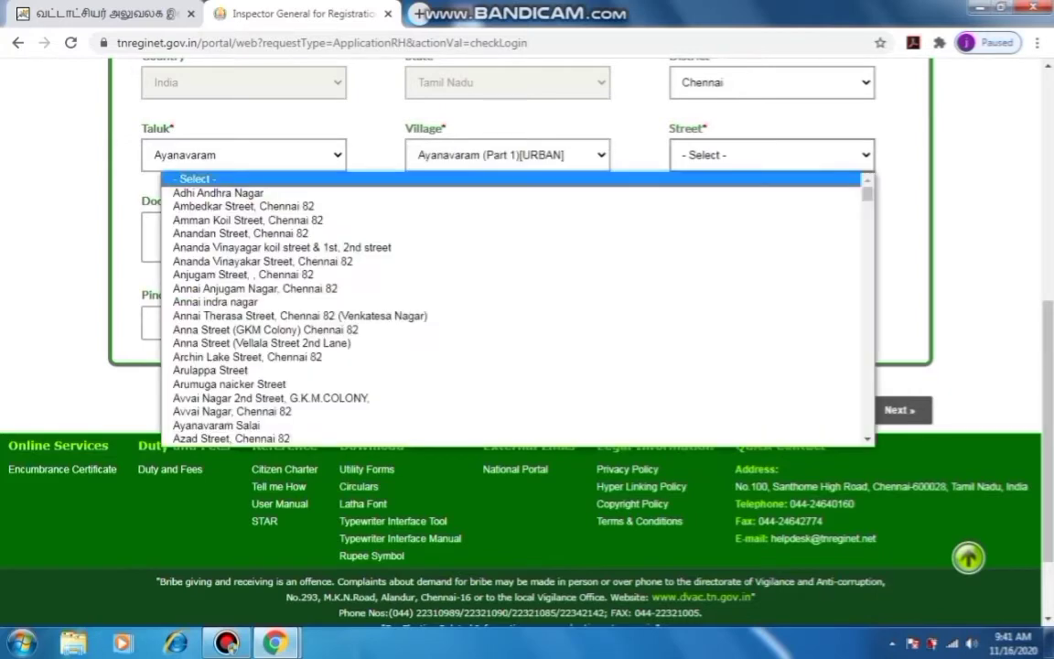
key(Down)
key(Down)
key(Down)
key(Down)
key(Down)
key(Down)
key(s)
key(Down)
key(Down)
key(Down)
key(Down)
key(Down)
key(Down)
key(Down)
key(Down)
key(Down)
key(Down)
key(Down)
key(Down)
key(Down)
key(Down)
key(Down)
key(Down)
key(Down)
key(Down)
key(Down)
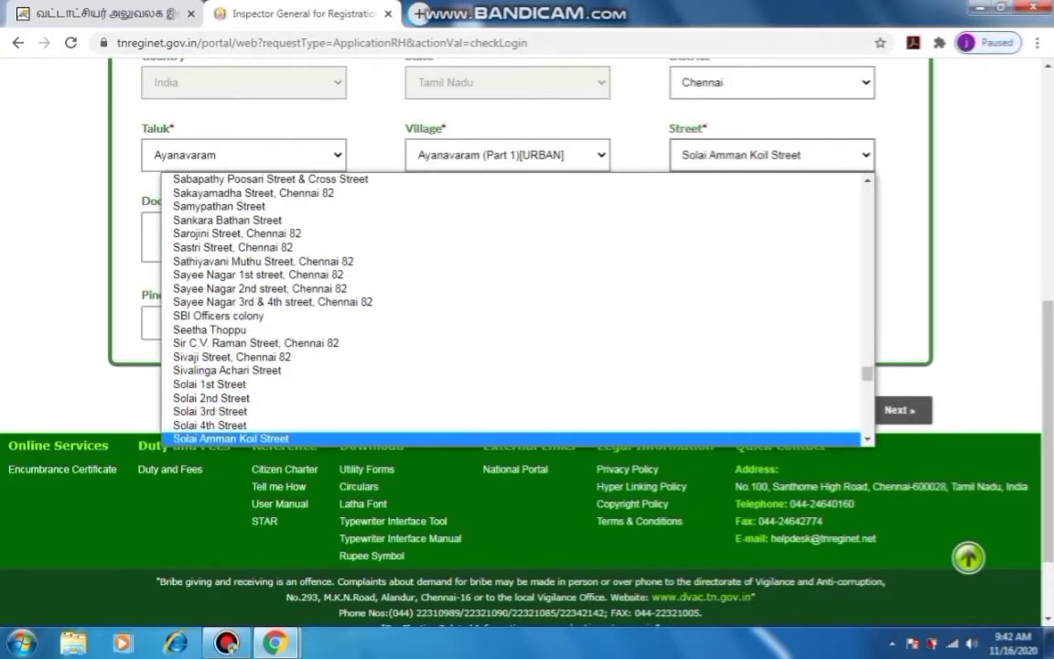
key(Up)
key(Down)
key(Return)
key(Tab)
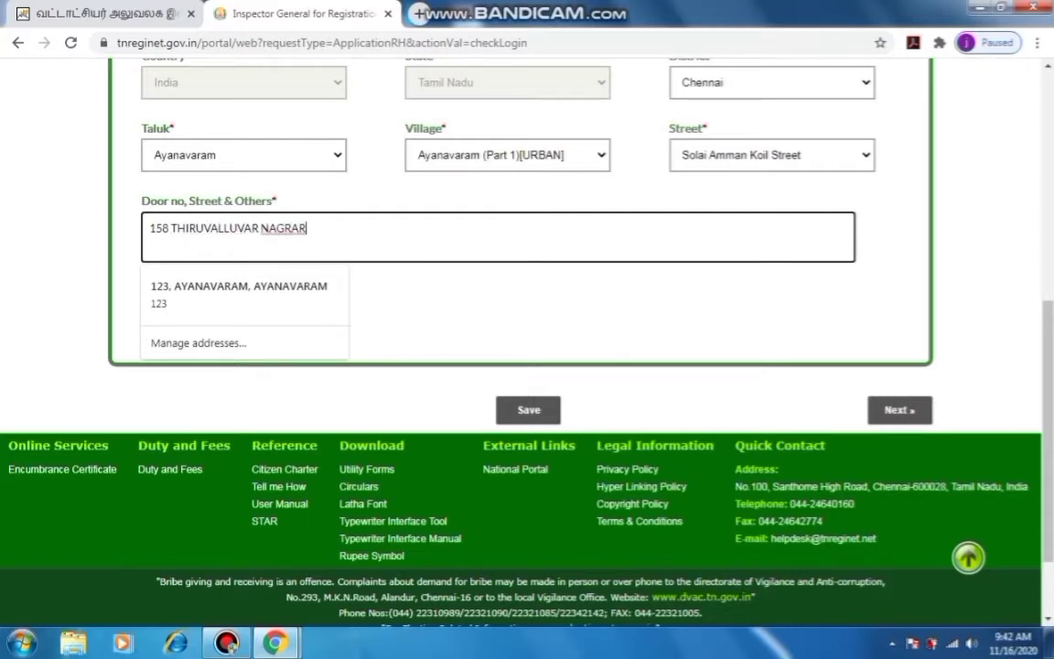
key(Tab)
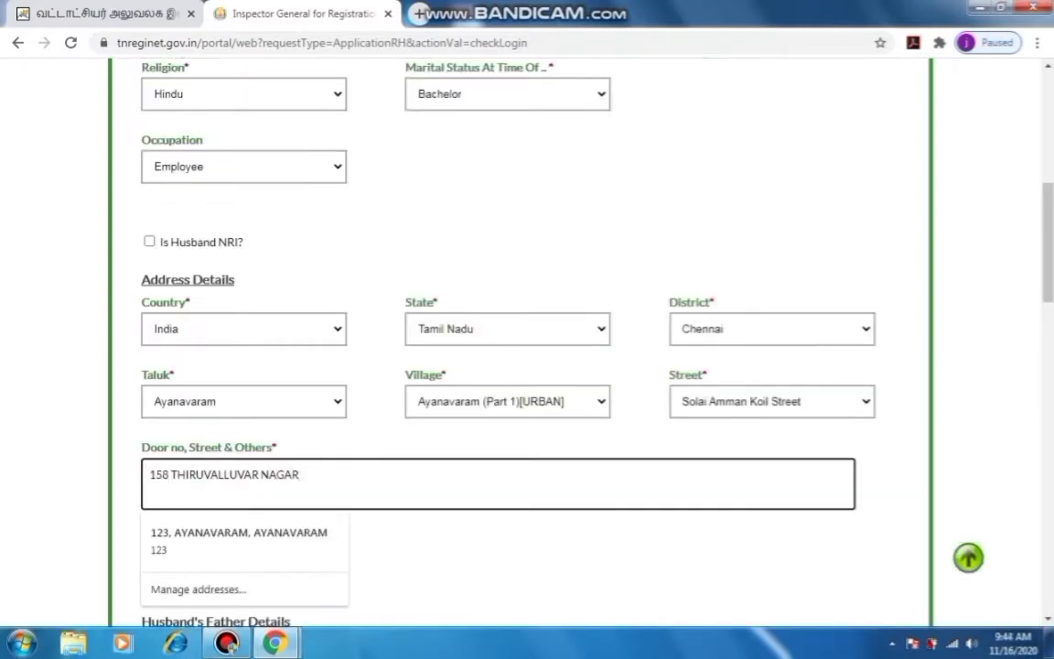
key(Tab)
text(600023)
scroll(527, 339, down, 2)
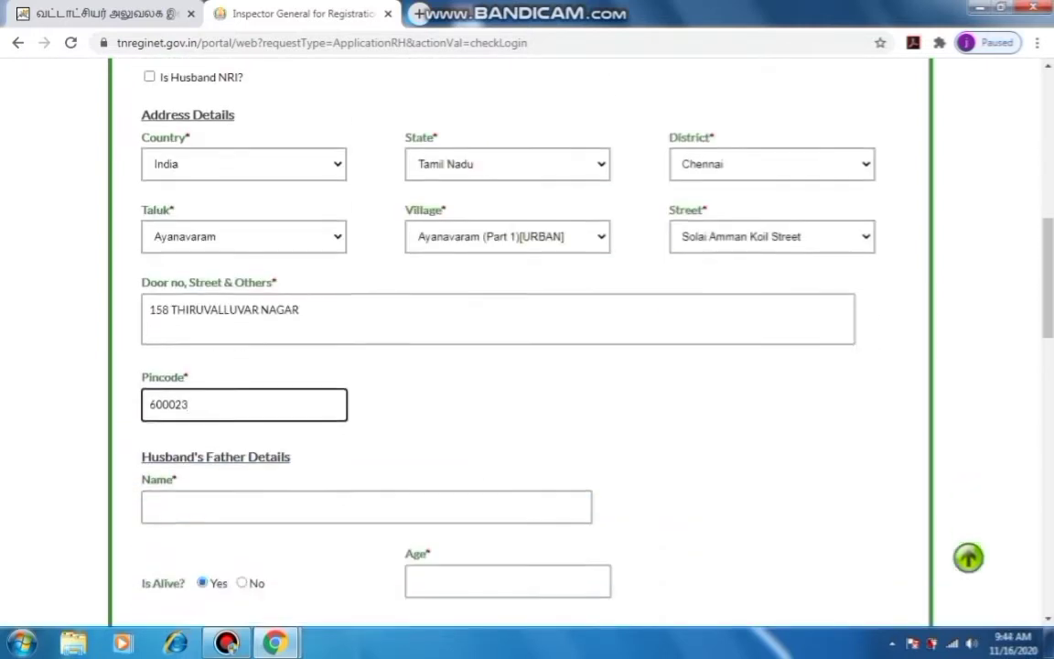
Set the wife's marital status to Spinster and her occupation to Employee
key(Tab)
text(Sri)
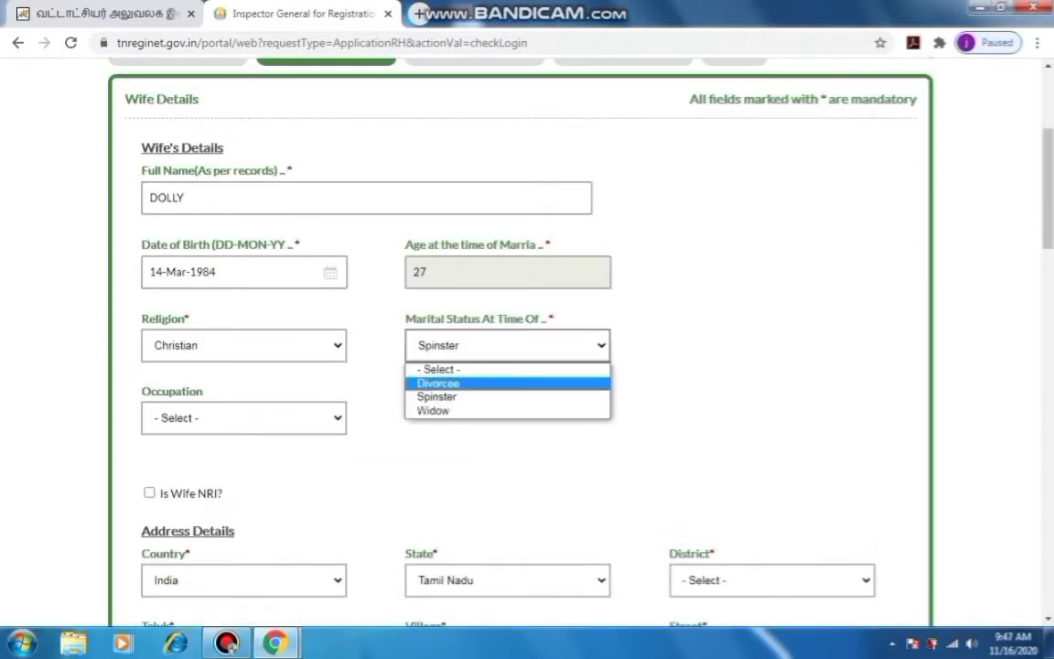
key(Return)
key(Tab)
key(alt+Down)
key(Return)
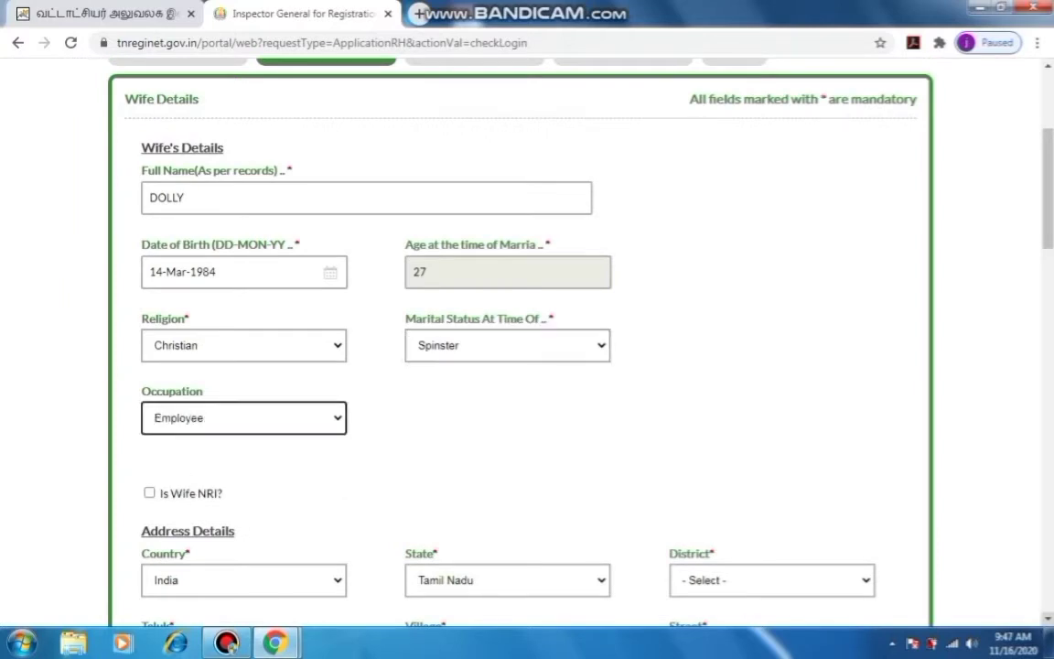
scroll(527, 348, down, 3)
key(Tab)
key(Tab)
key(Tab)
key(Tab)
key(alt+Down)
key(Down)
key(Down)
key(Down)
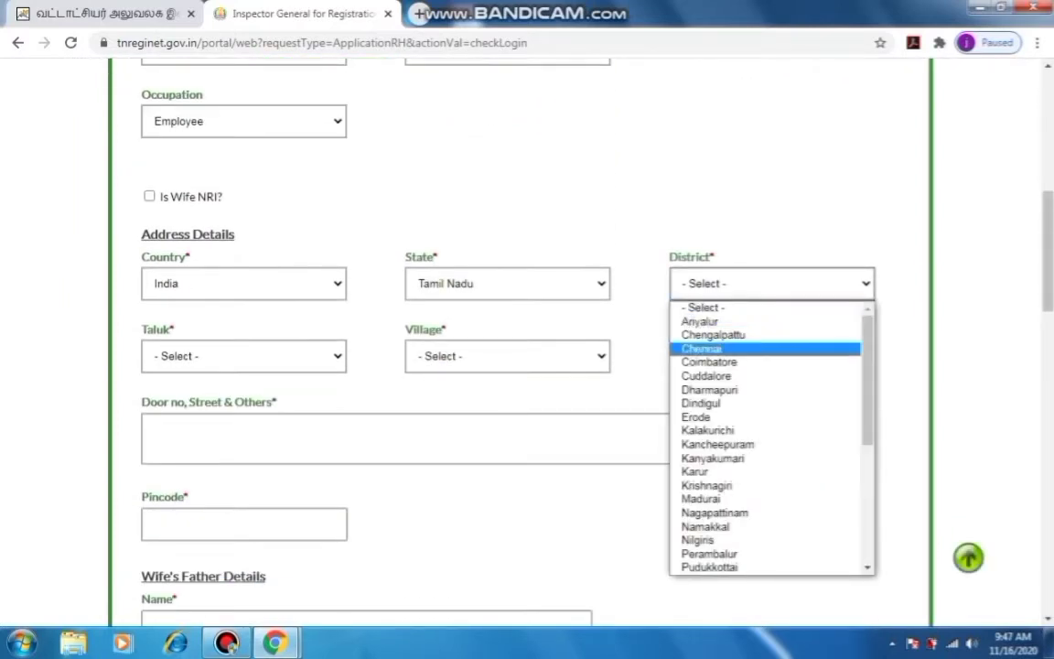
key(Return)
key(Tab)
key(alt+Down)
key(Down)
key(Down)
key(Down)
key(Down)
key(Down)
key(Return)
key(Tab)
key(alt+Down)
key(Down)
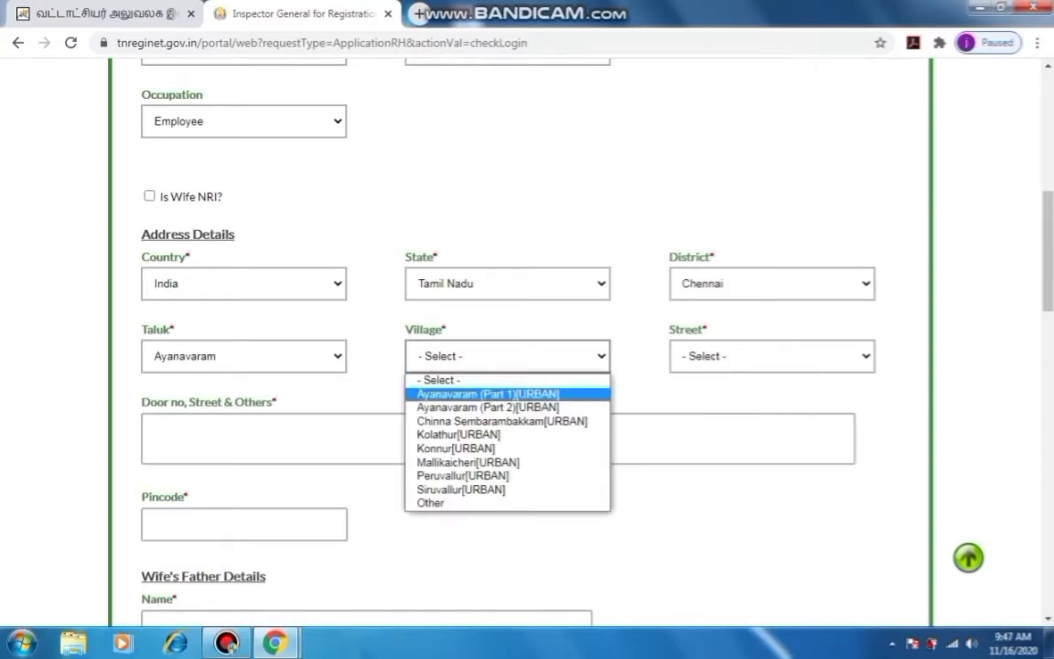
key(Return)
key(Tab)
key(alt+Down)
scroll(517, 201, down, 15)
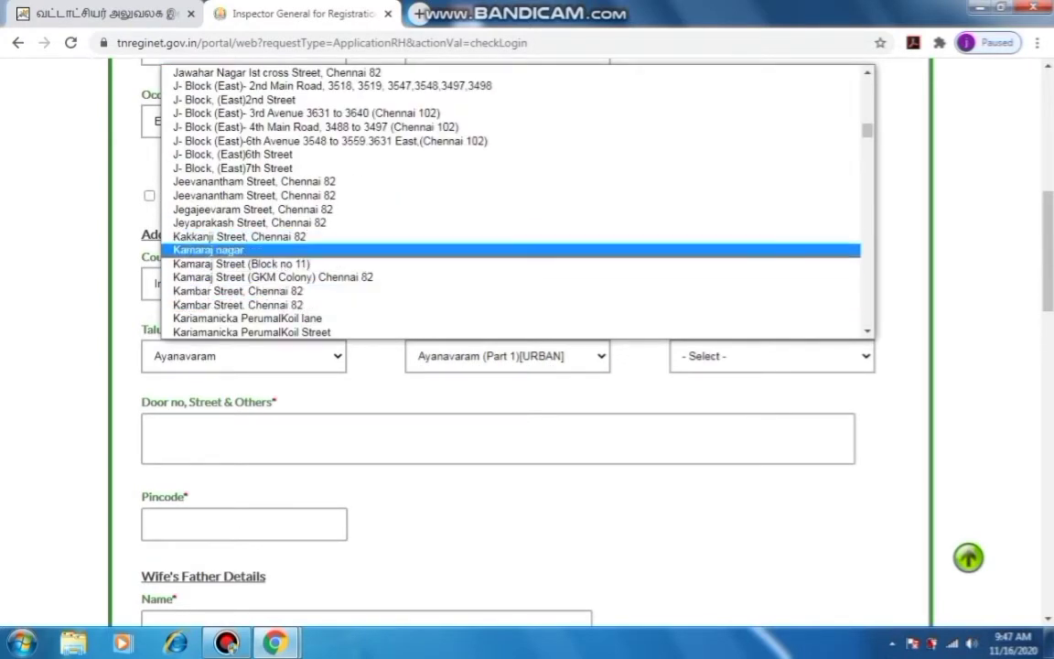
key(Return)
key(Tab)
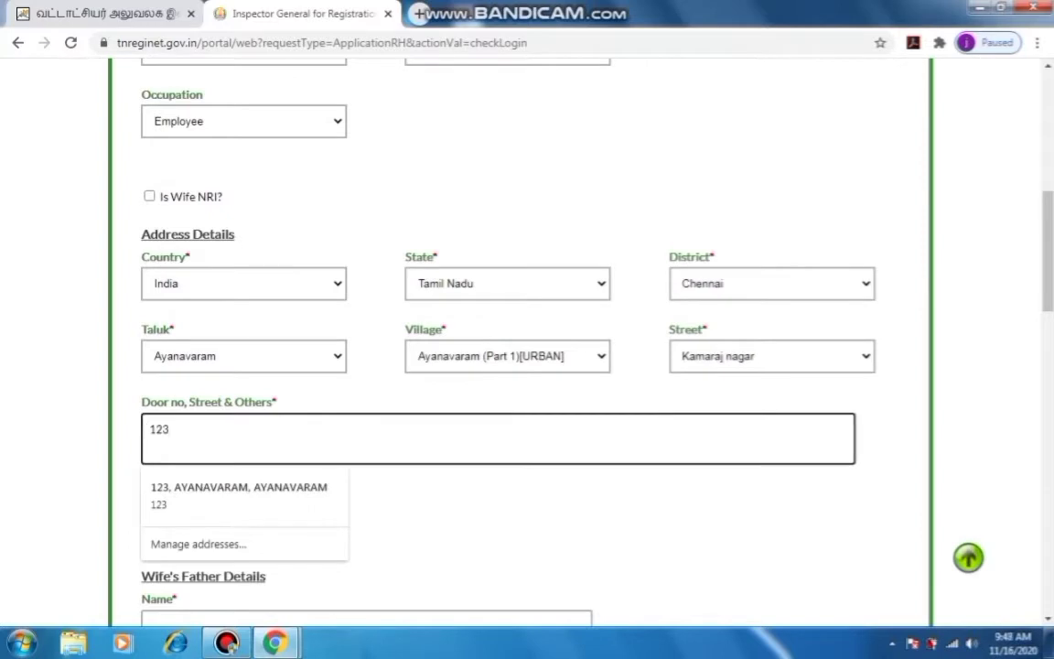
key(Tab)
text(600023)
scroll(528, 348, down, 3)
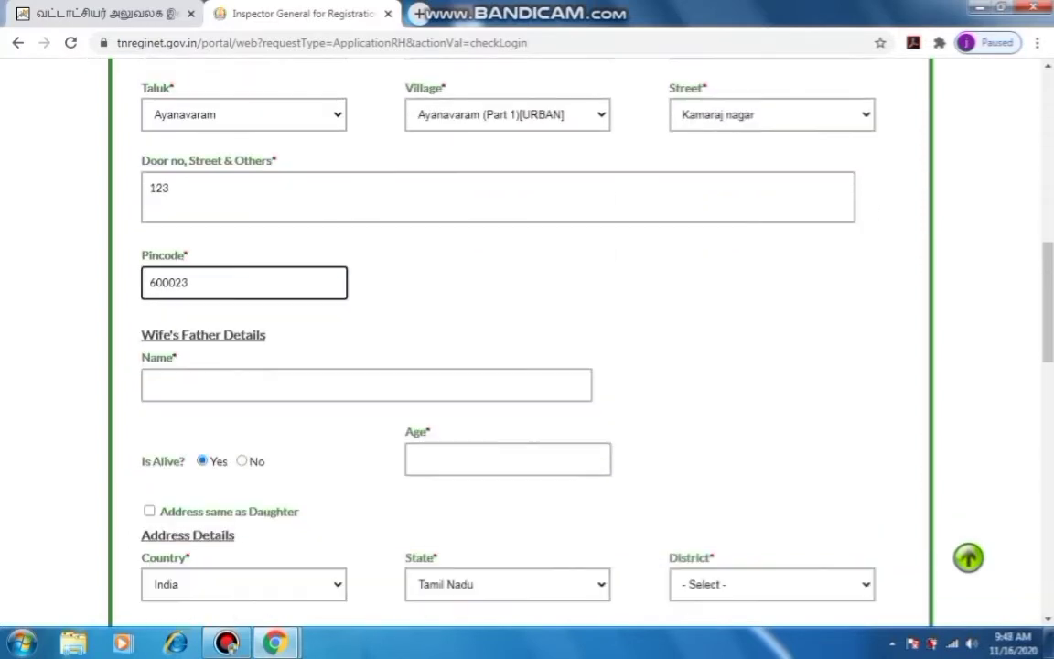
key(Tab)
text(RAJANI)
key(Tab)
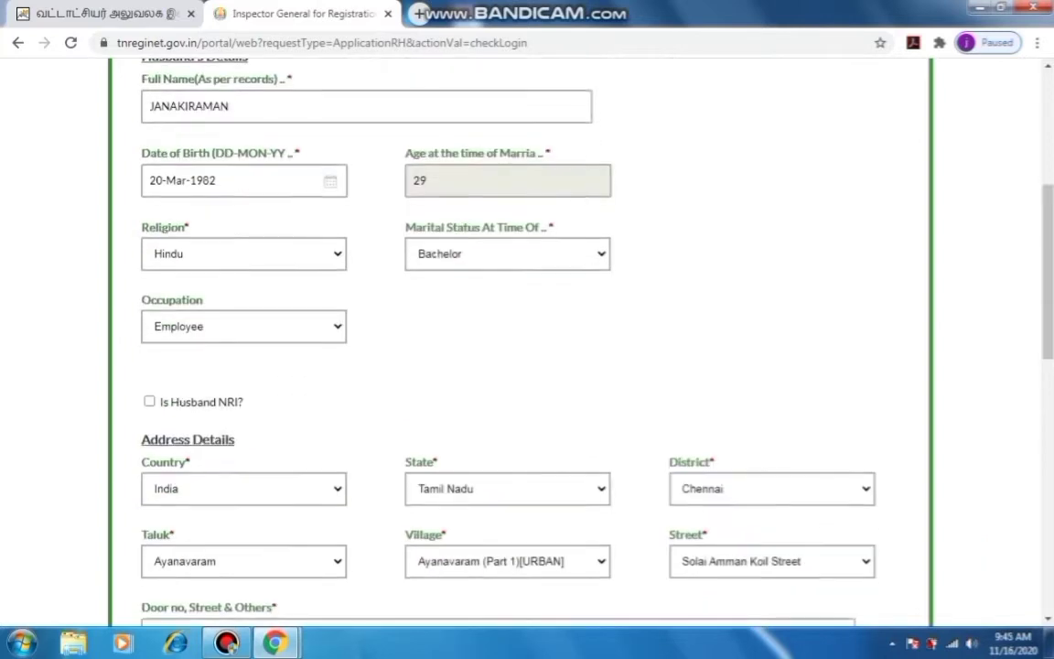
scroll(528, 348, down, 4)
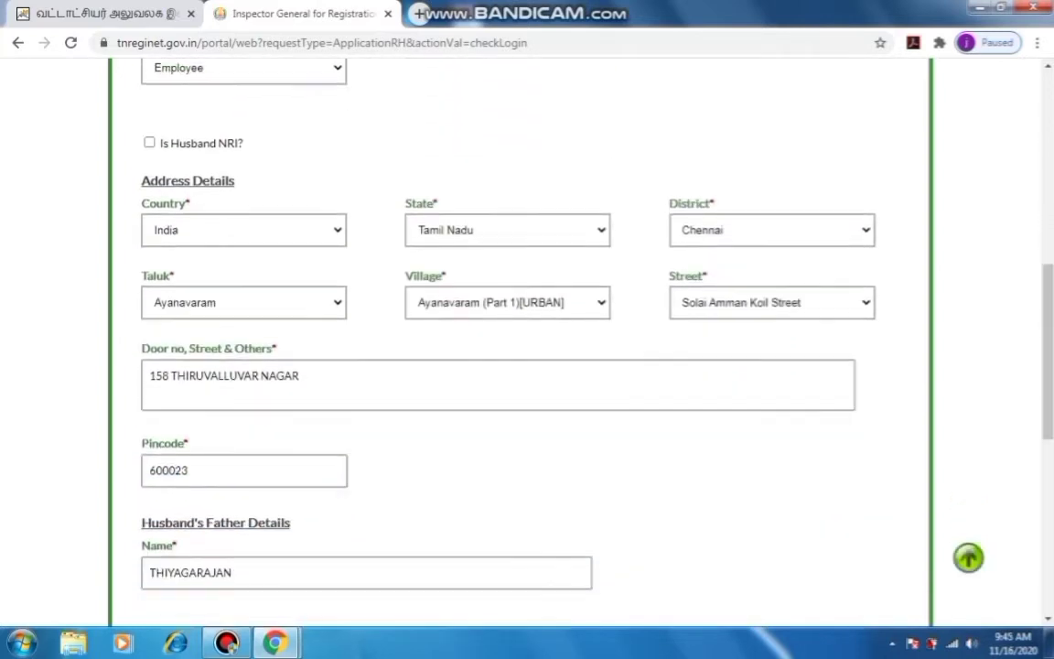
scroll(527, 348, down, 4)
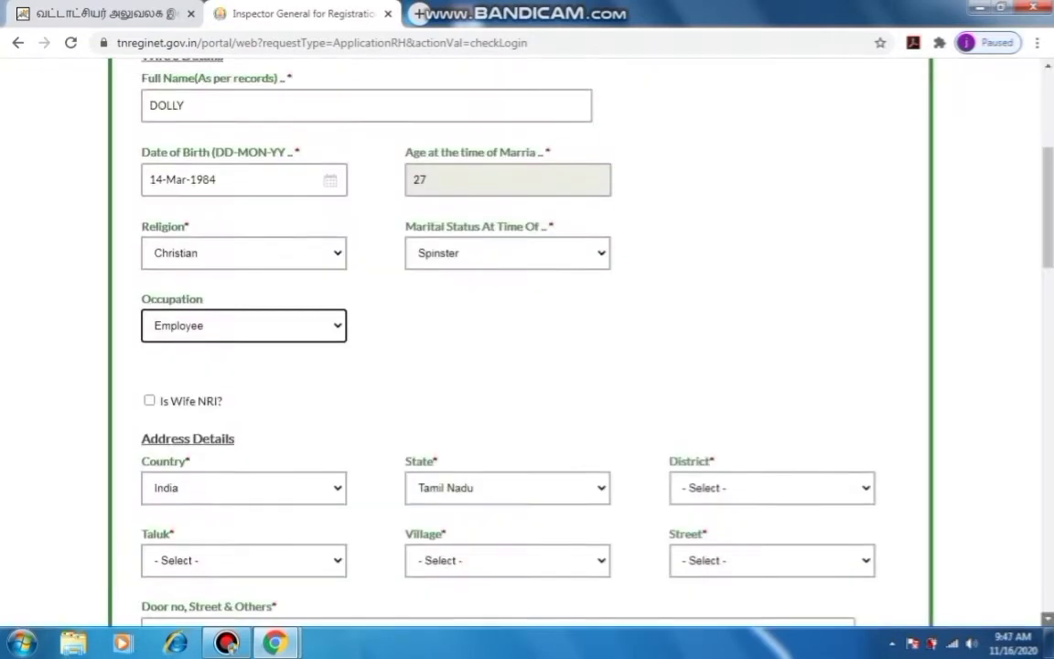
scroll(527, 348, down, 3)
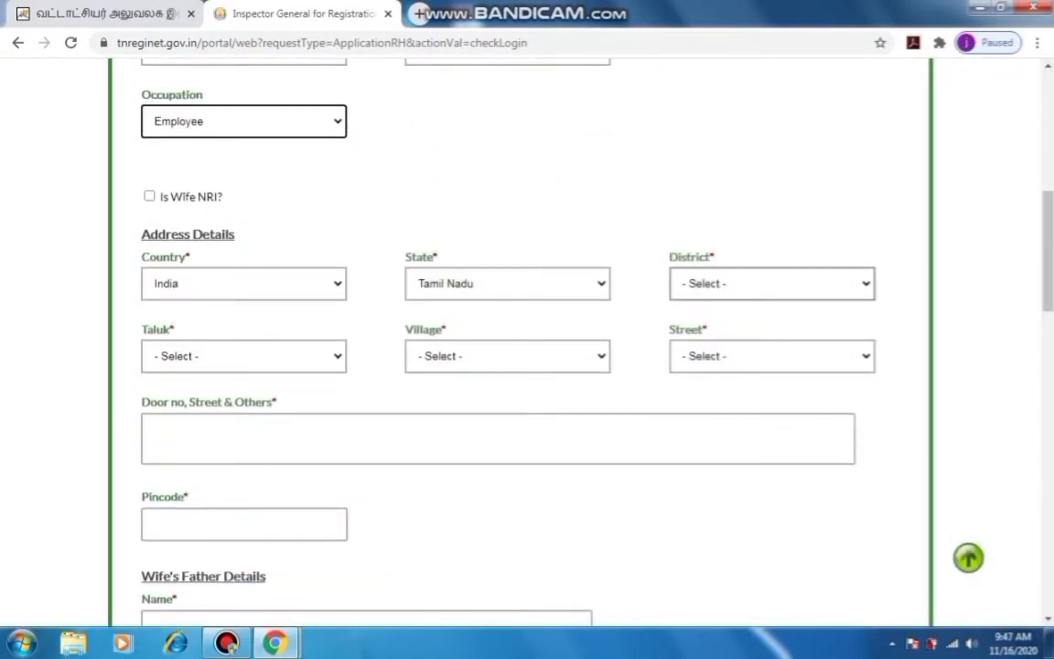
Set the wife's address to Chennai district, Ayanavaram taluk and Ayanavaram (Part 1)[URBAN] village
click(771, 283)
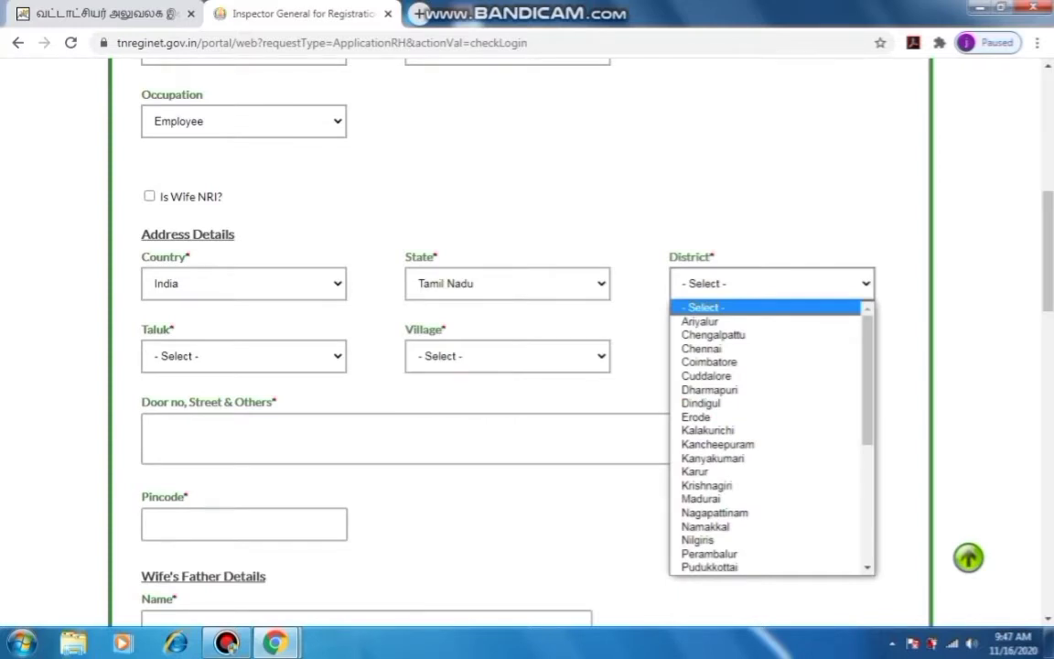
key(Down)
key(Down)
key(Down)
key(Return)
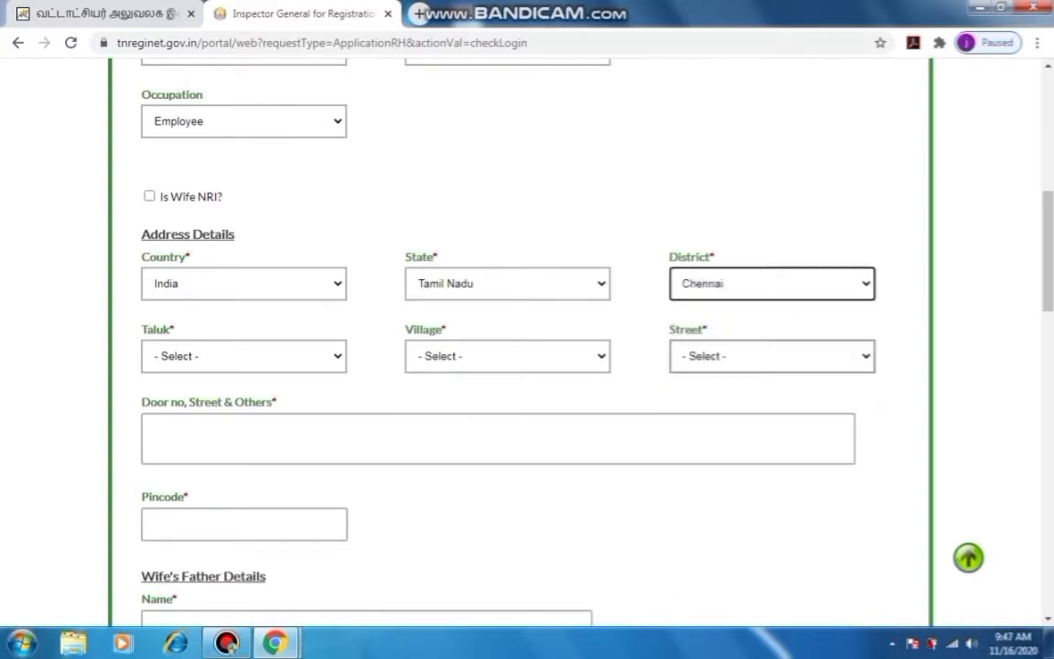
key(Tab)
key(alt+Down)
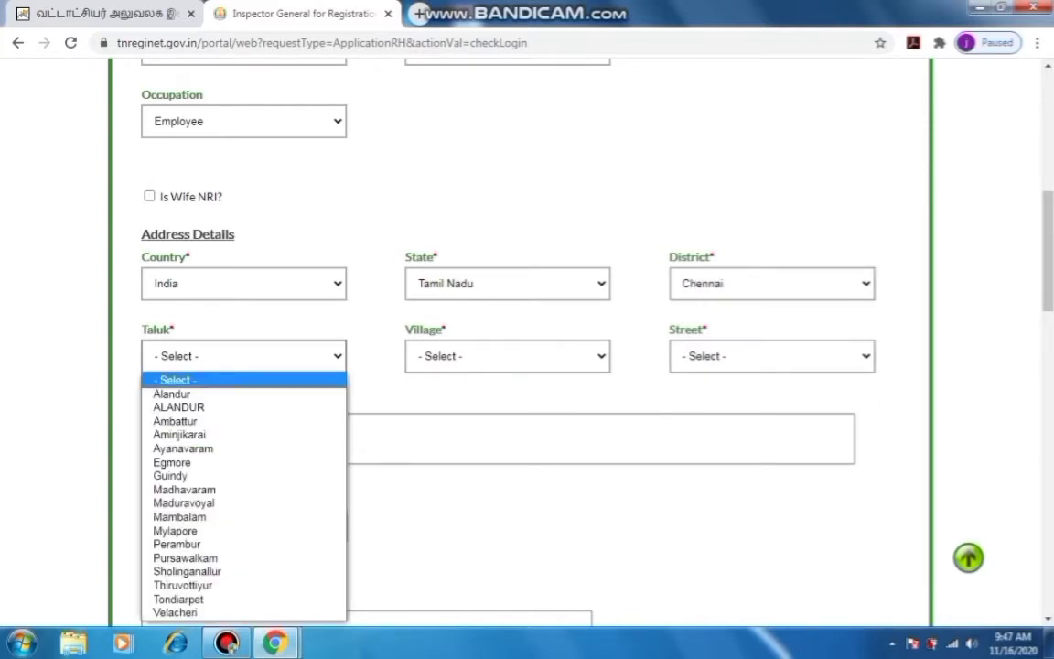
key(Down)
key(Down)
key(Down)
key(Down)
key(Down)
key(Return)
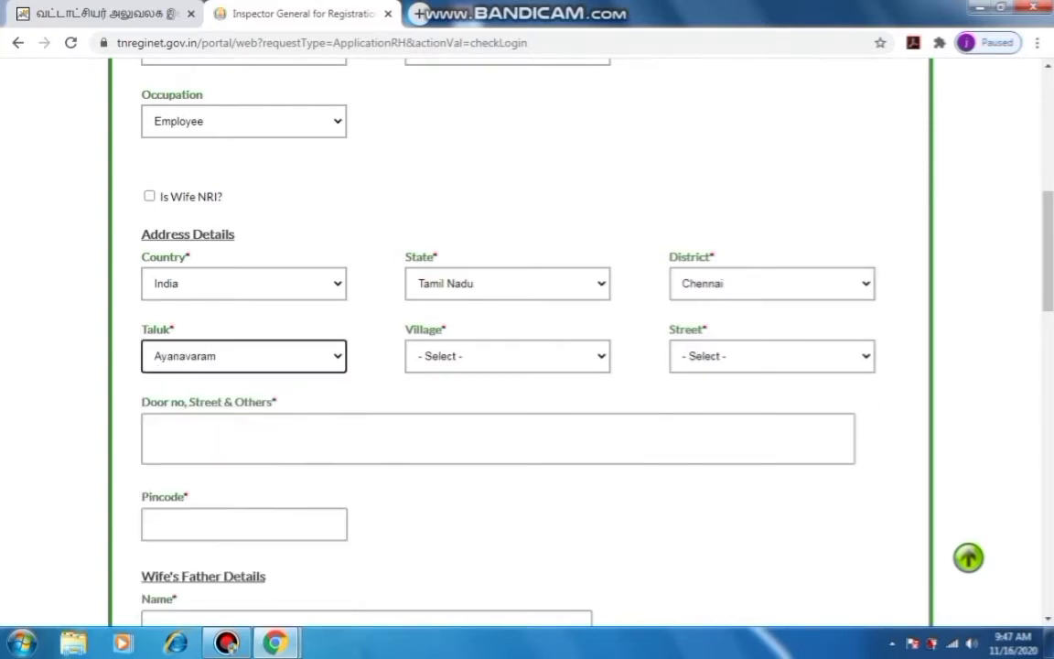
key(Tab)
key(alt+Down)
key(Down)
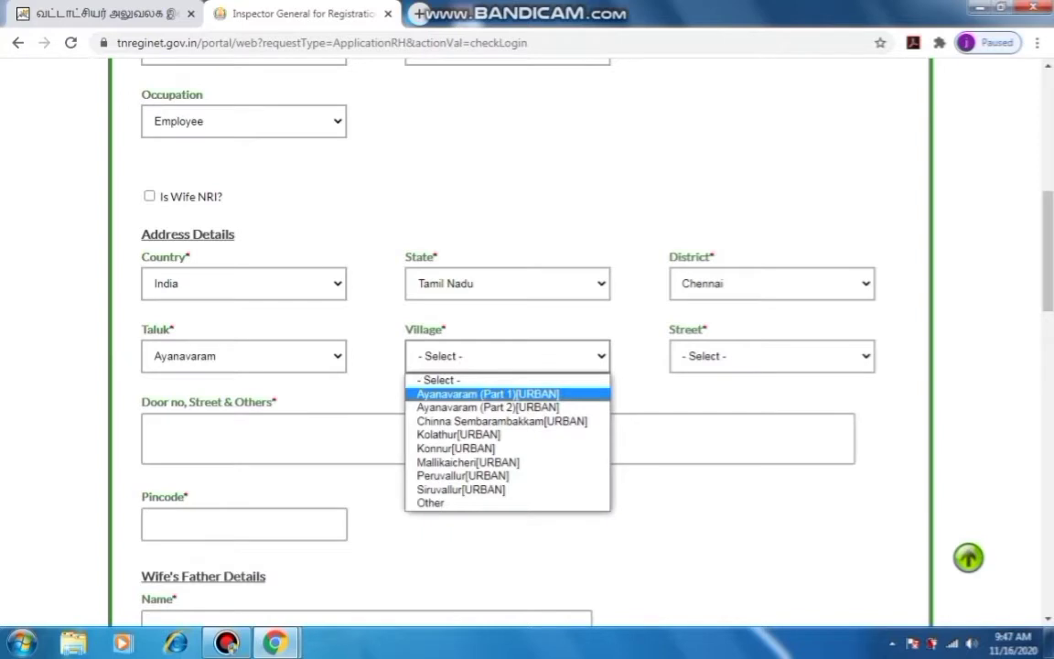
key(Return)
Choose Kamaraj nagar street, enter the door number and pincode 600023 for the wife
key(Tab)
key(alt+Down)
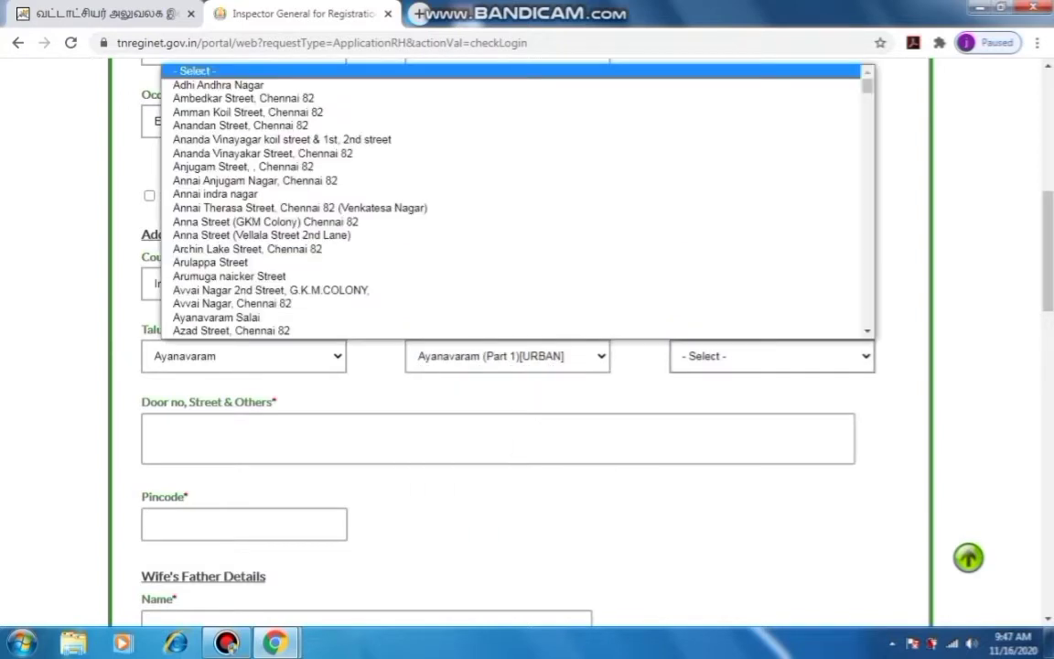
key(Down)
key(Down)
key(Down)
key(Down)
key(Down)
key(Down)
key(Down)
key(Down)
key(Down)
key(Down)
key(Down)
key(Down)
key(Down)
key(Down)
key(Down)
key(Down)
key(Down)
scroll(517, 201, down, 15)
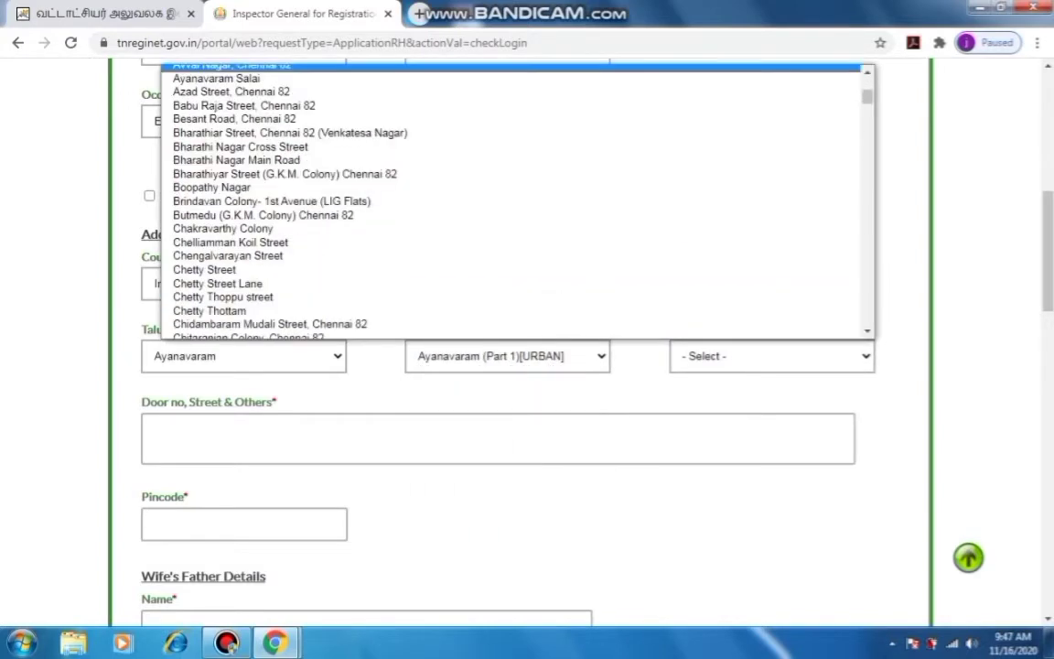
scroll(517, 201, down, 6)
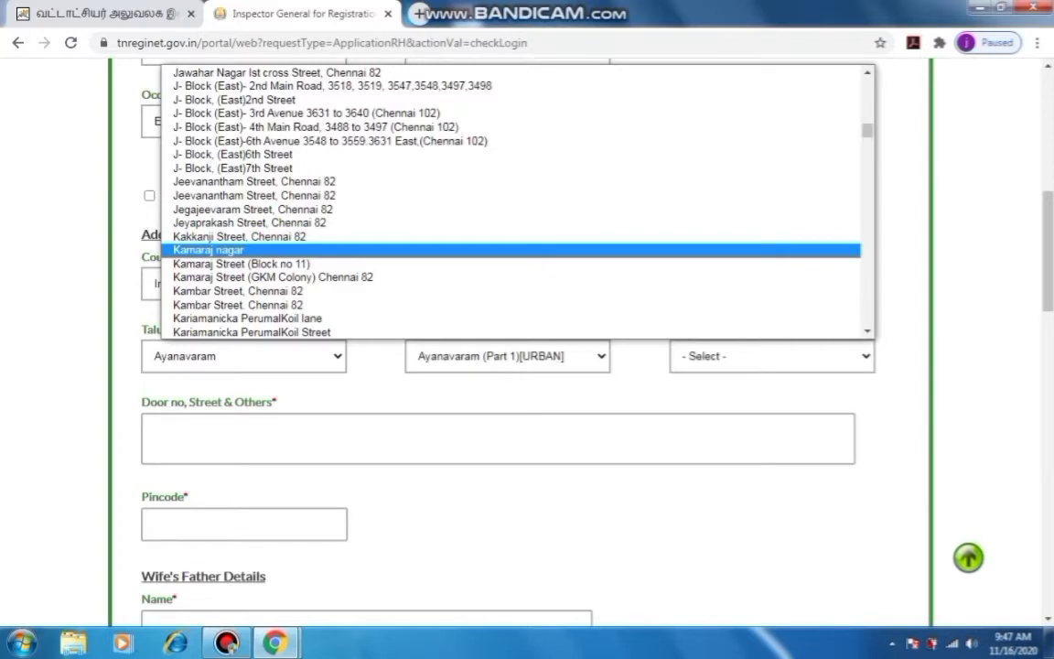
click(208, 250)
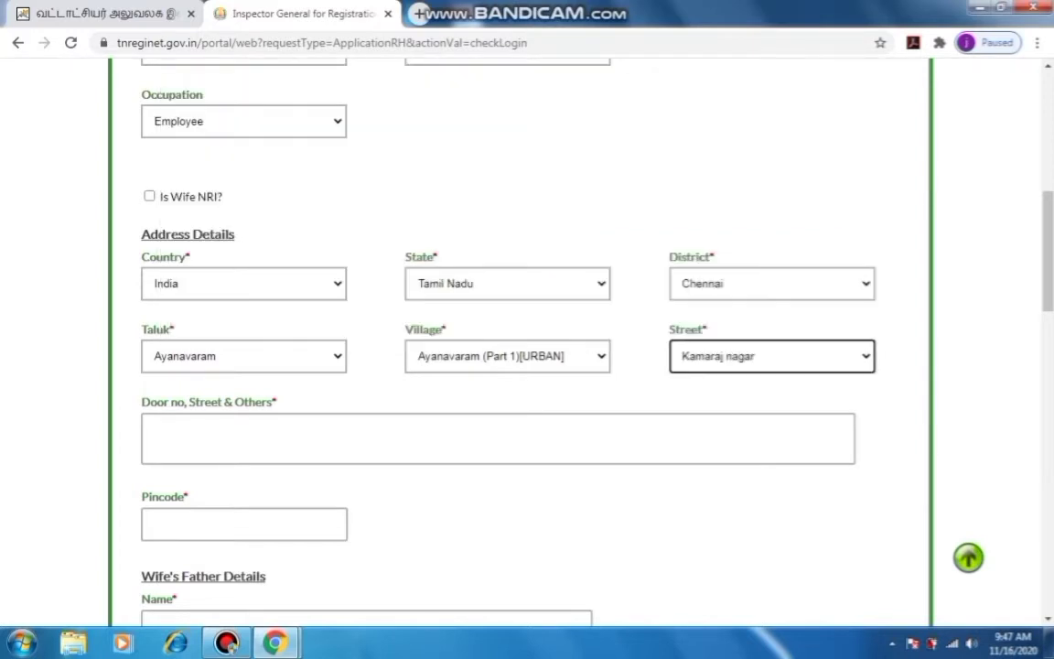
click(155, 431)
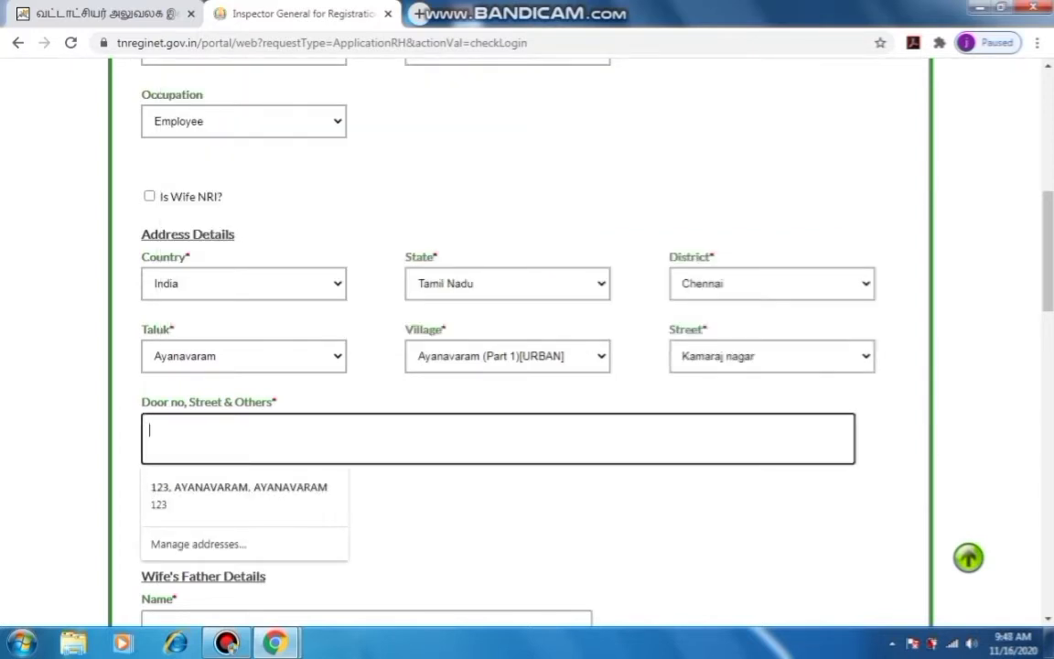
text(123)
key(Tab)
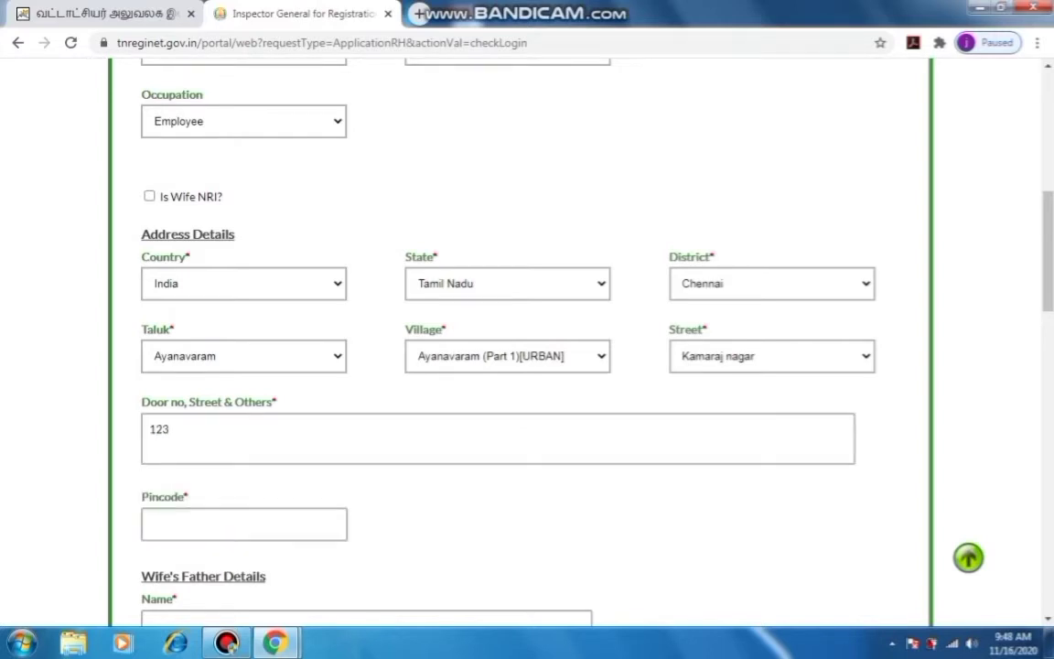
click(244, 524)
text(6000)
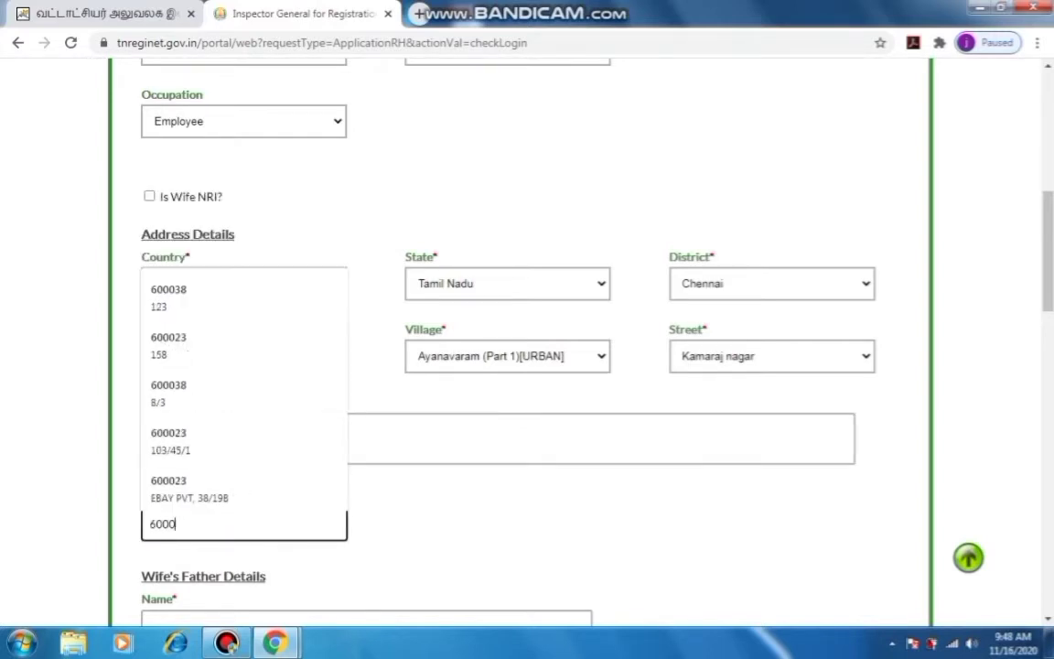
text(23)
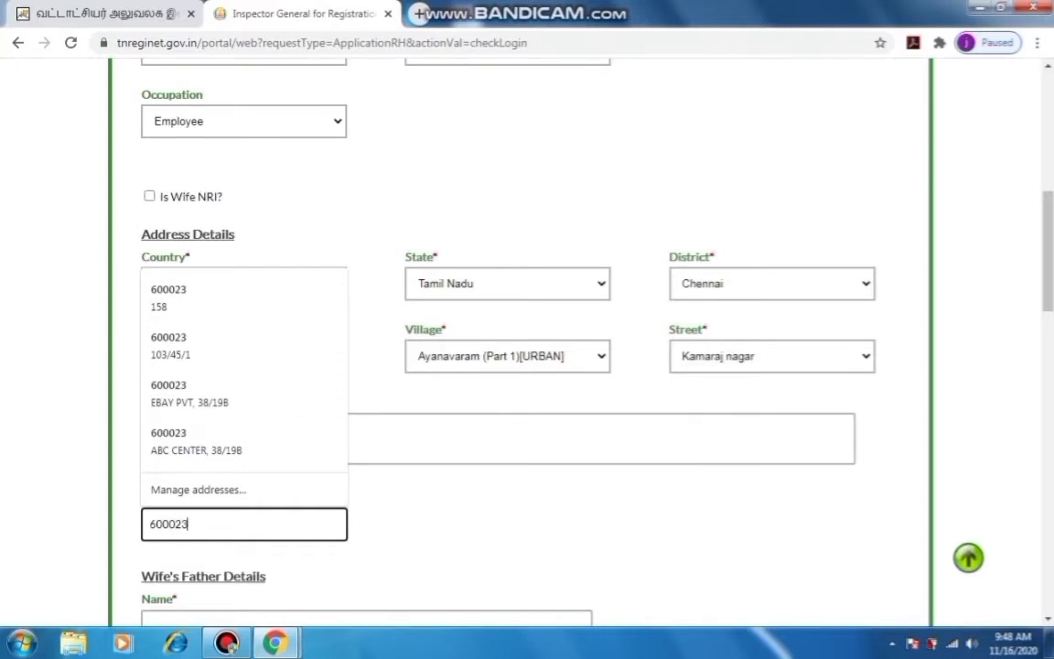
scroll(528, 348, down, 3)
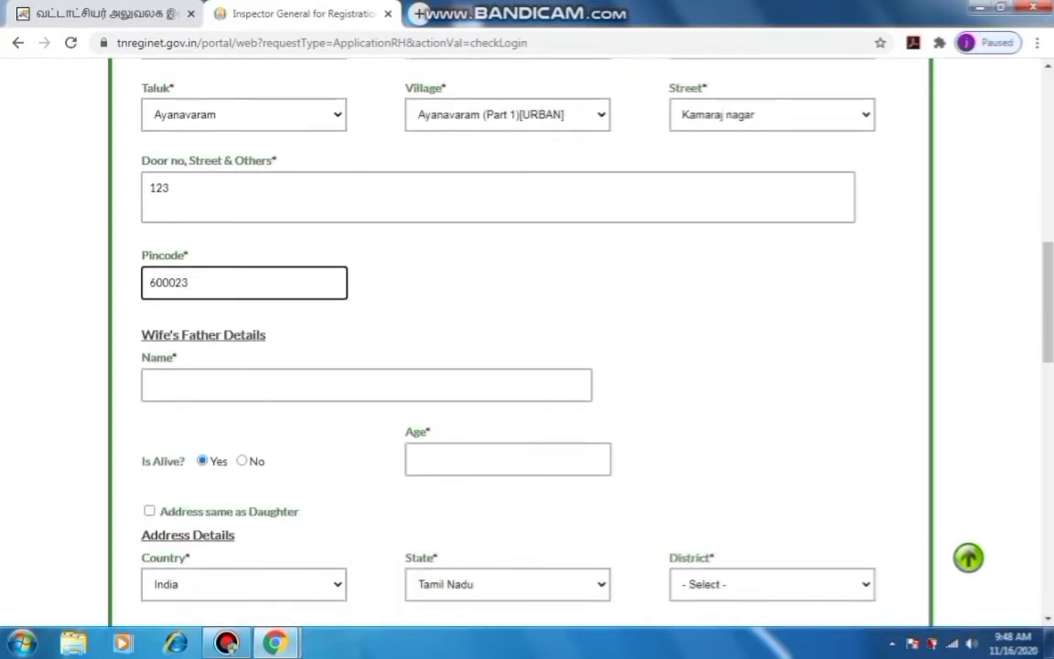
Enter the wife's father's name and age 72, and tick 'Address same as Daughter'
click(366, 385)
text(R)
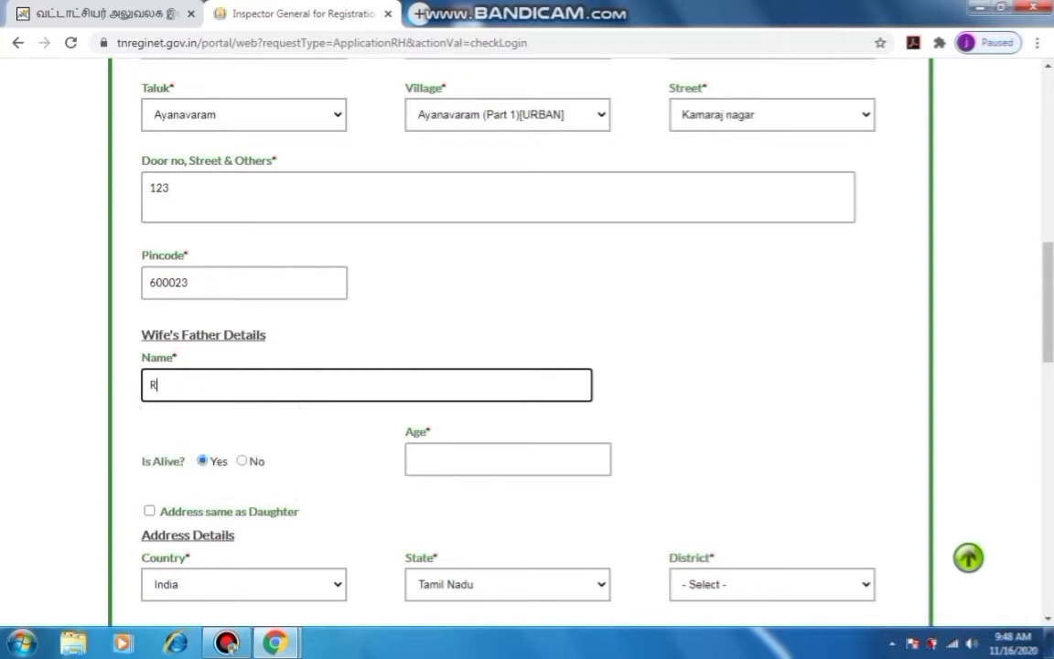
text(AJANI)
click(508, 460)
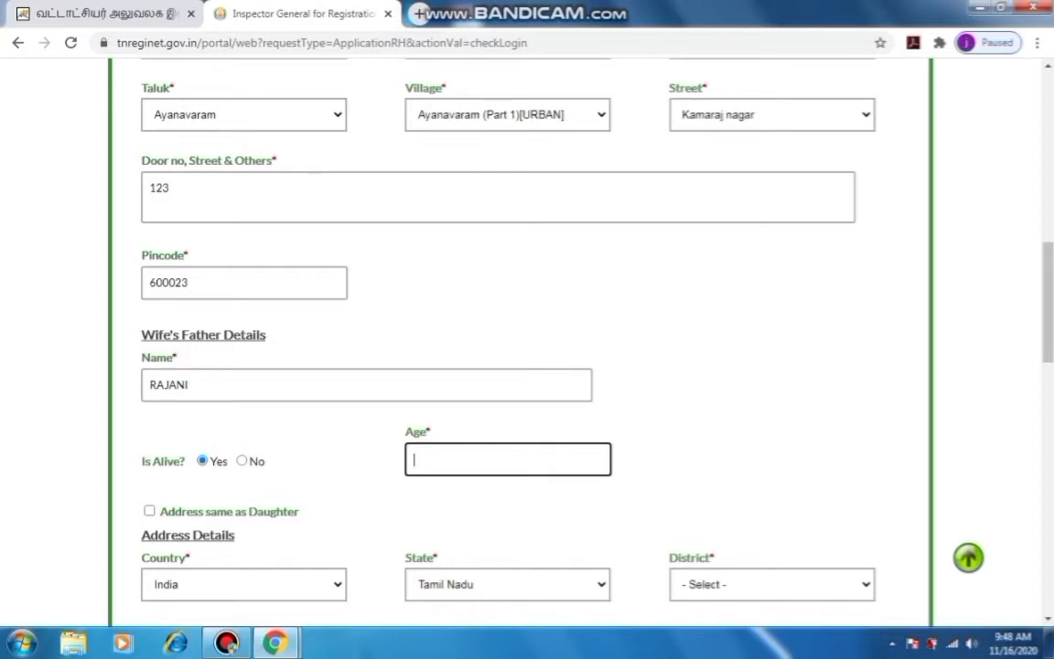
text(72)
key(Tab)
key(space)
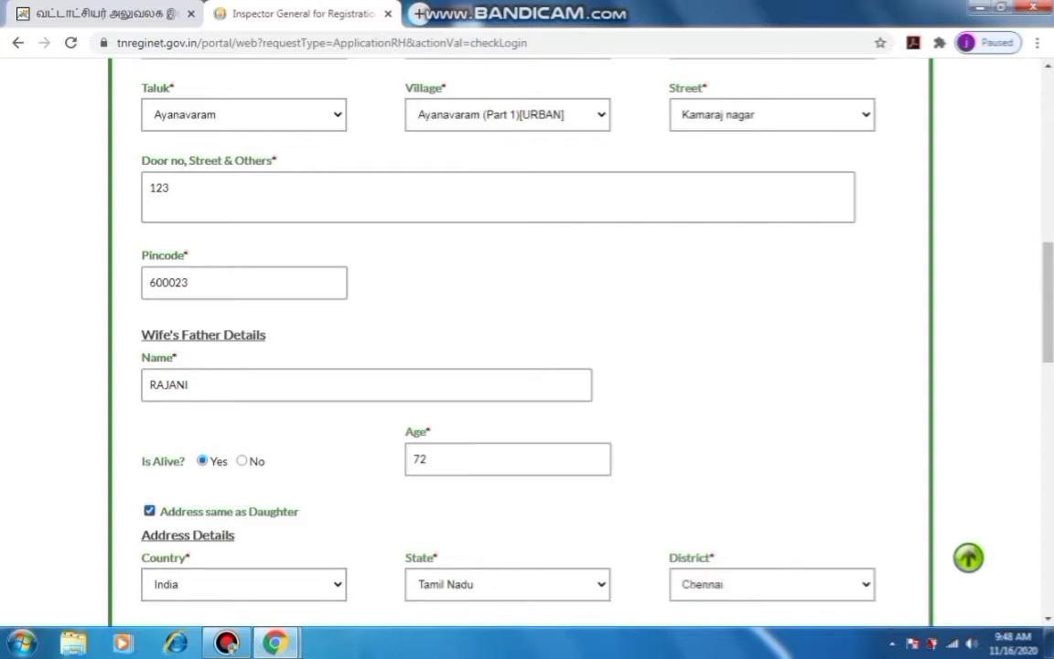
Enter the mother's name and age 62 under Wife's Mother Details
scroll(529, 329, down, 3)
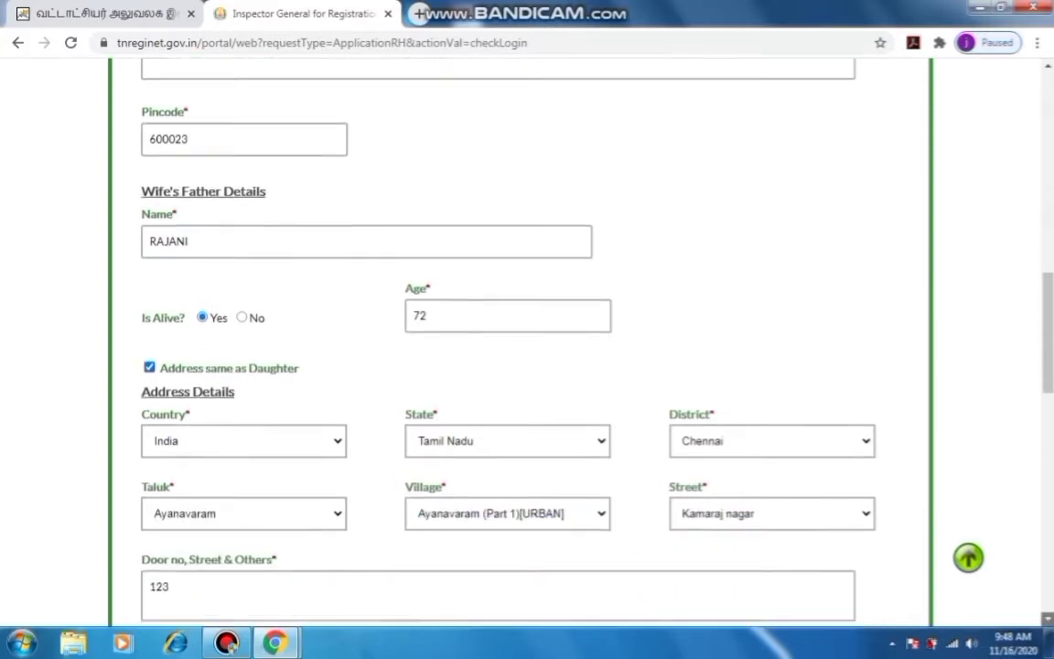
scroll(529, 330, down, 4)
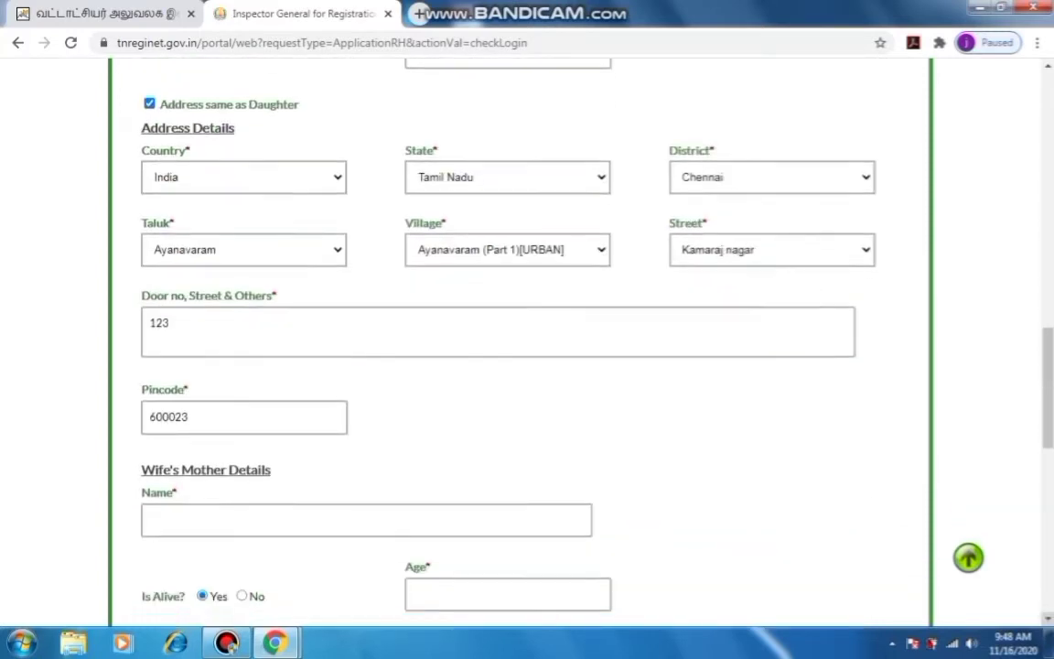
scroll(760, 476, down, 1)
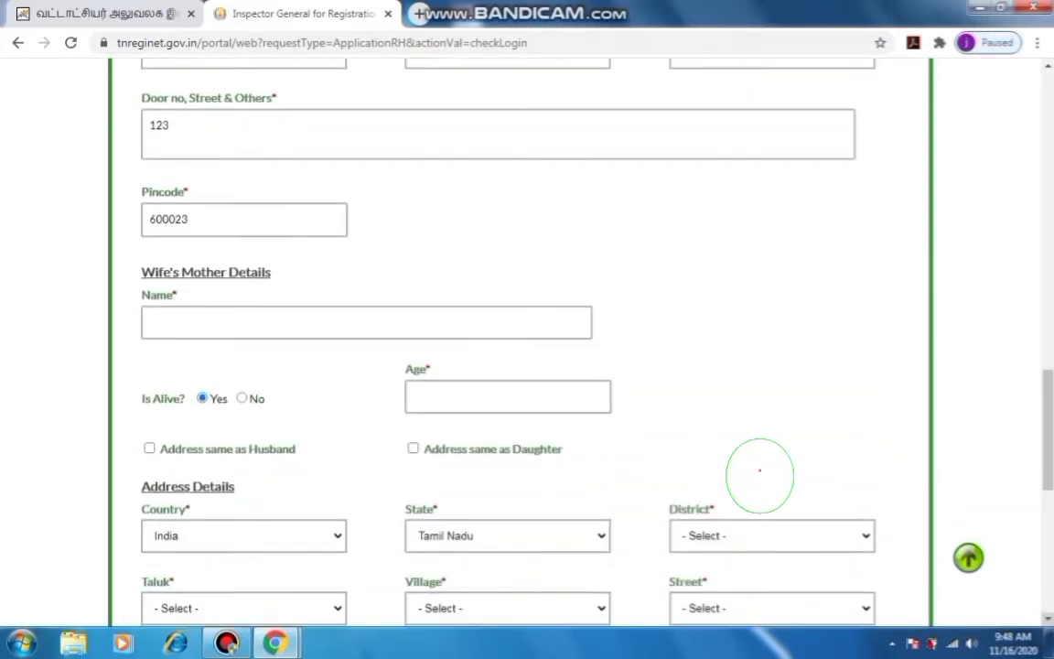
click(759, 476)
click(146, 323)
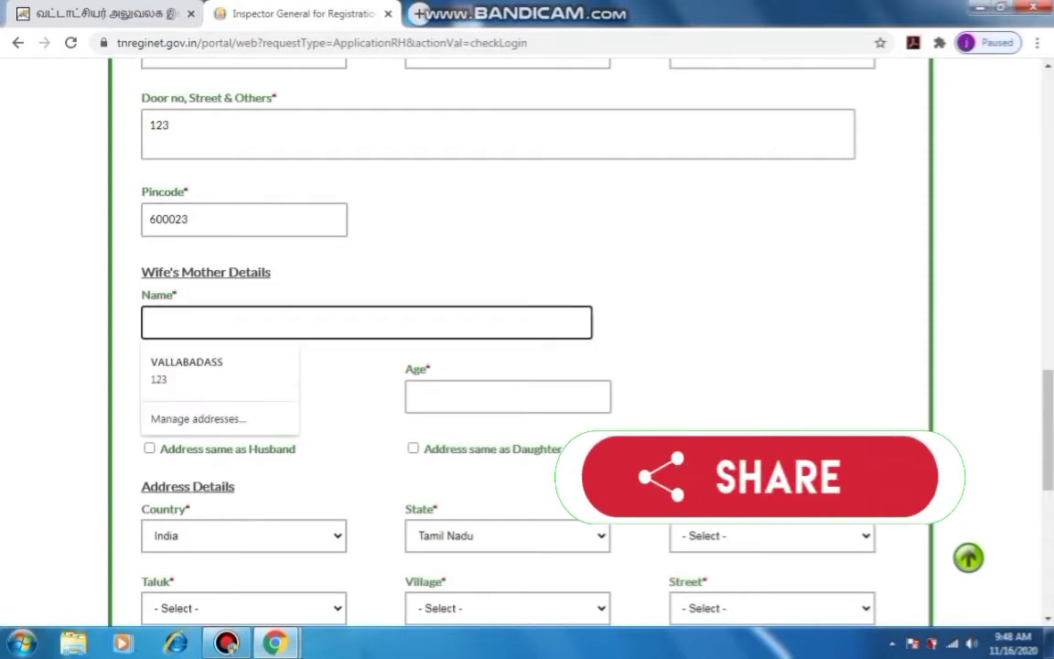
text(MERCY)
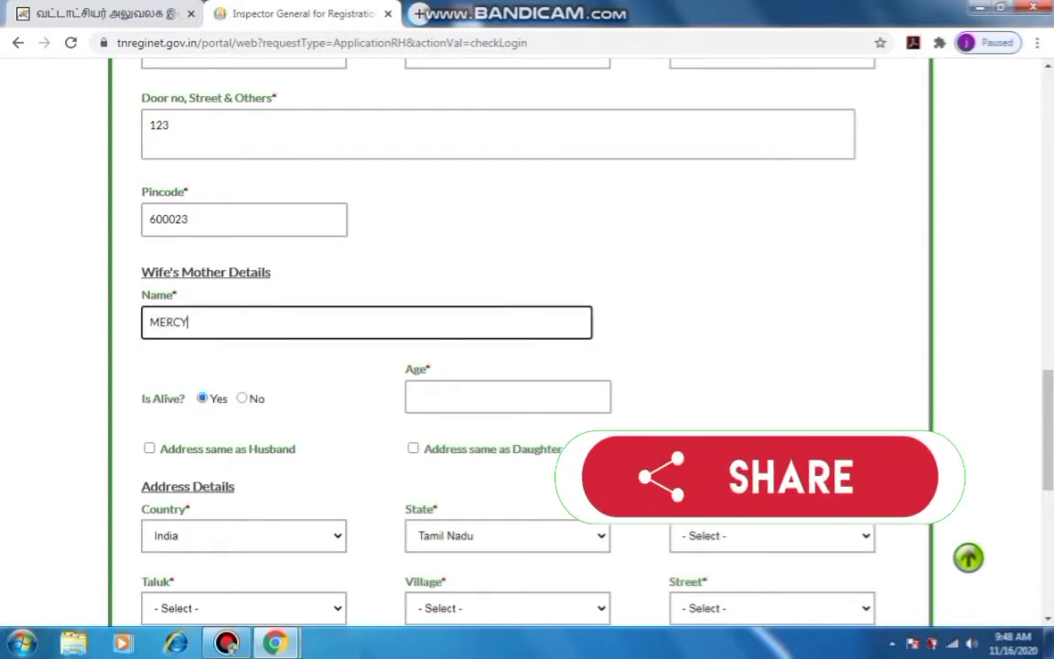
click(508, 397)
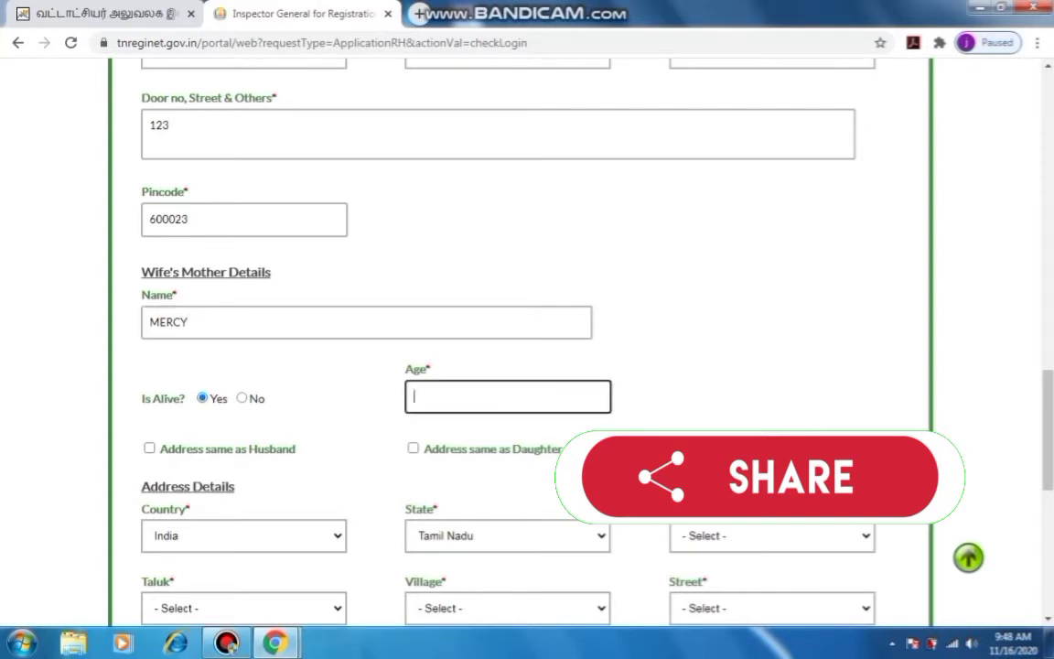
text(62)
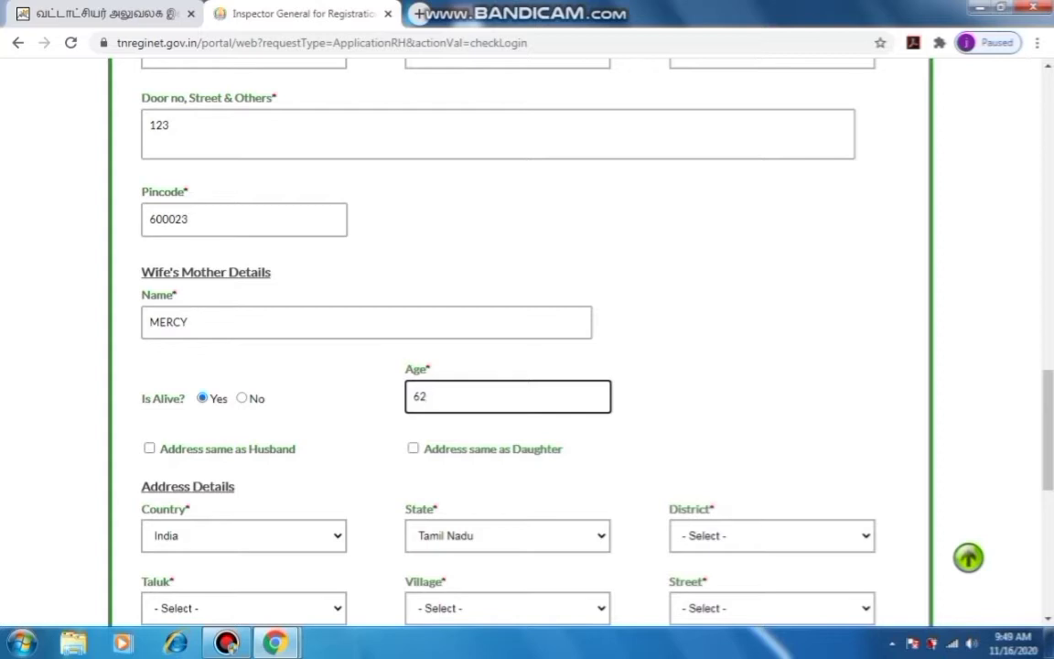
scroll(527, 338, up, 5)
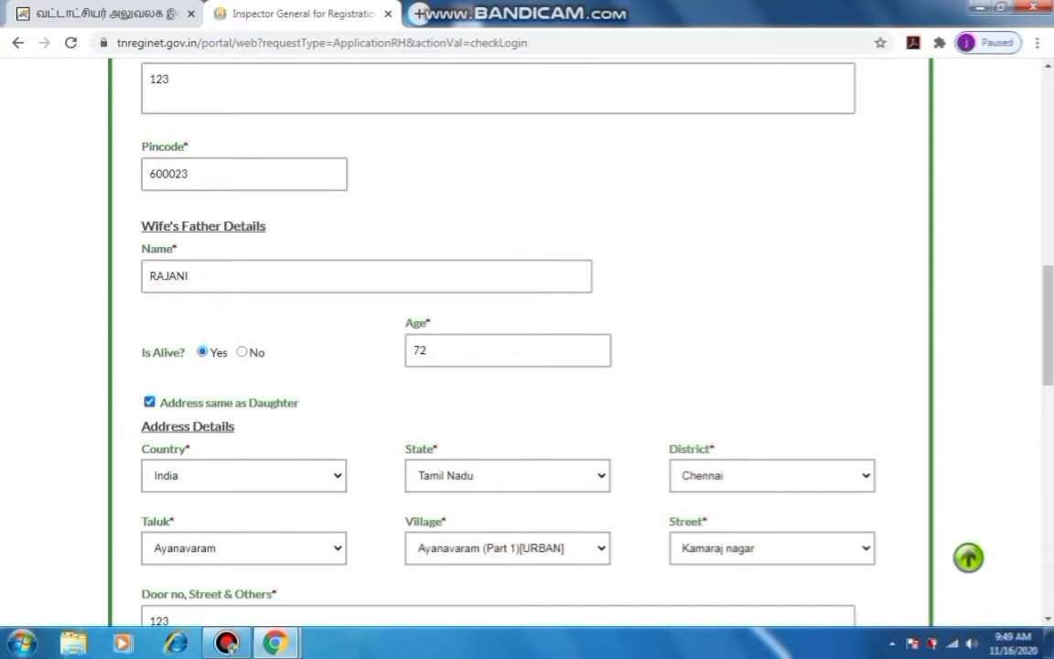
scroll(527, 339, down, 5)
scroll(527, 339, down, 5)
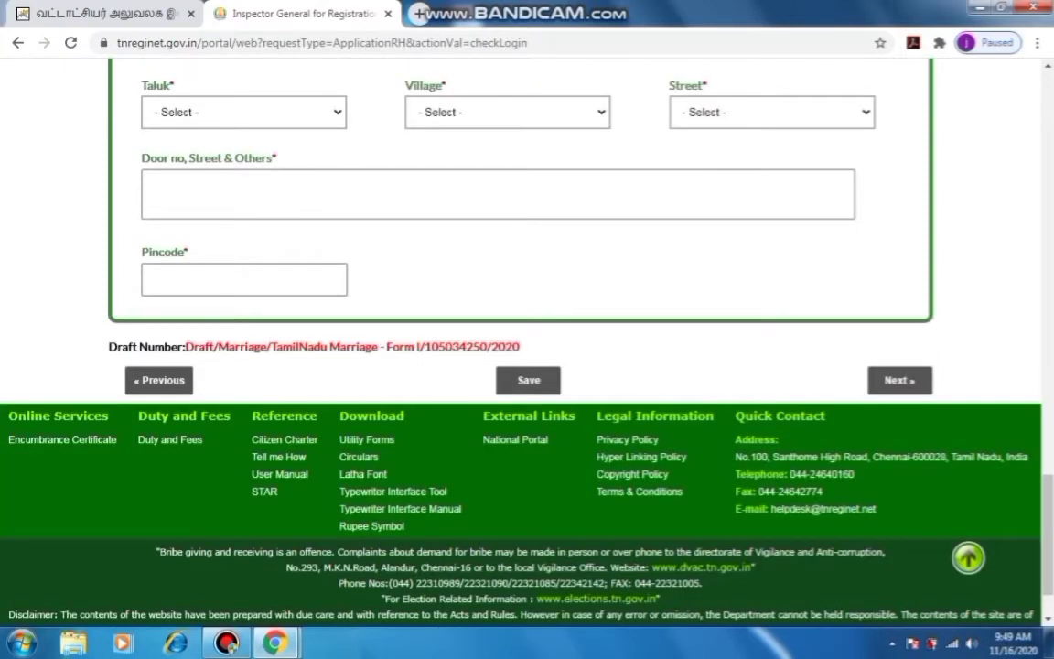
Tick 'Address same as Husband' for the mother, filling Chennai, Ayanavaram, Kamaraj nagar, 600023
scroll(527, 339, up, 5)
click(384, 357)
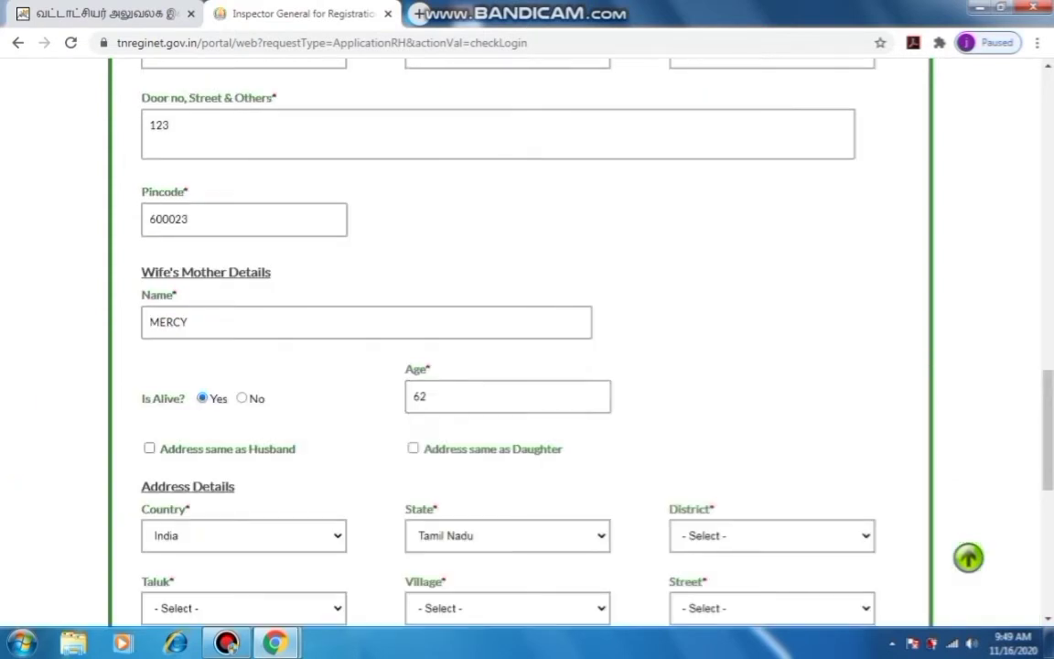
click(149, 448)
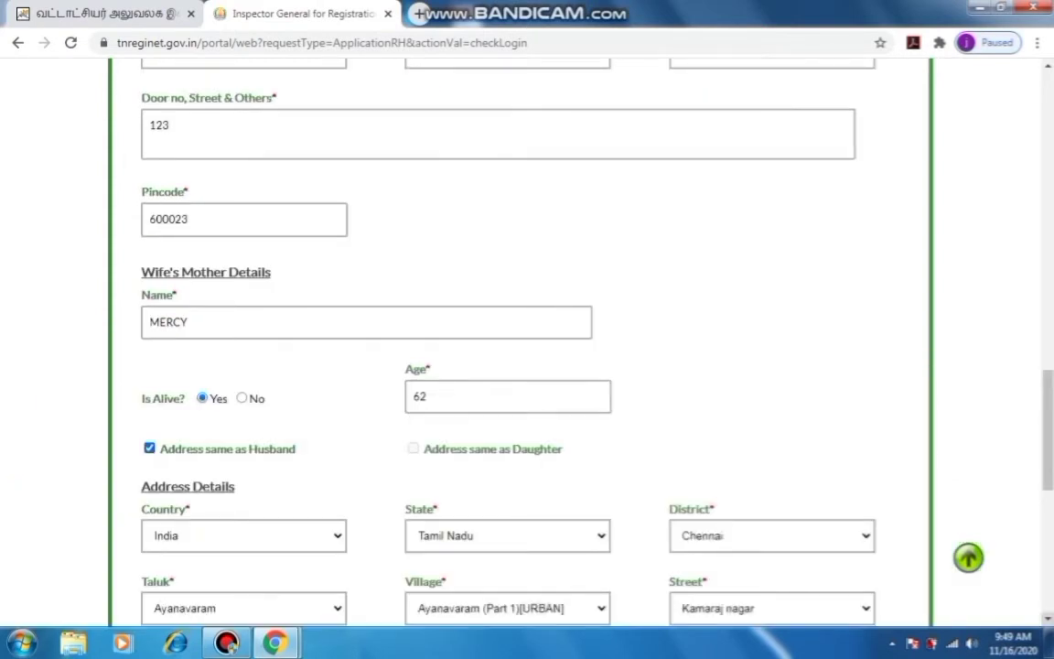
scroll(527, 339, down, 1)
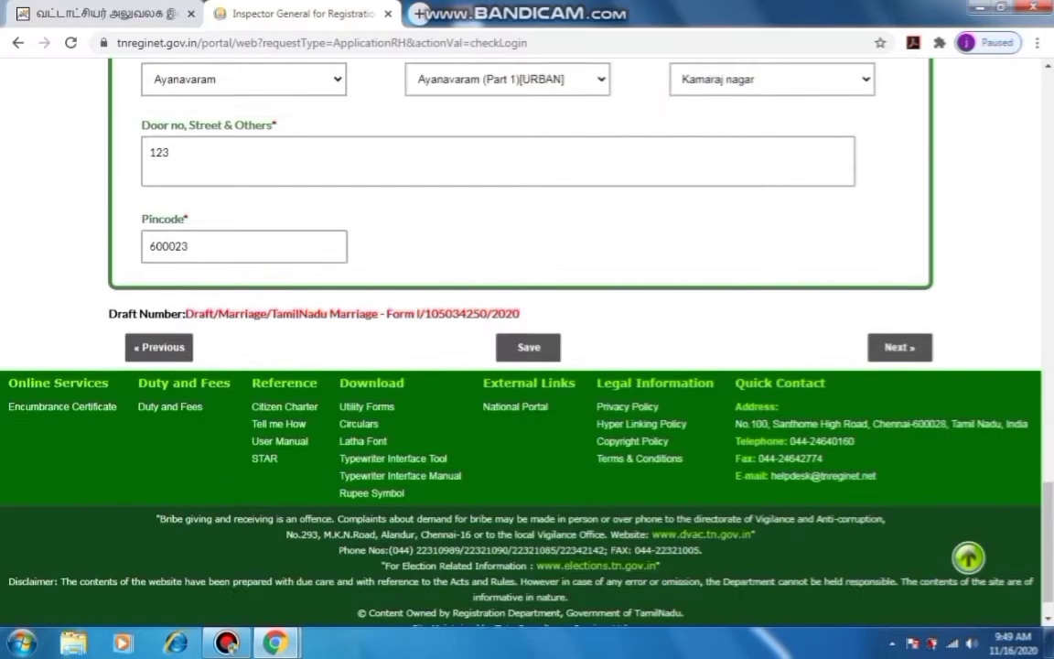
scroll(527, 339, down, 2)
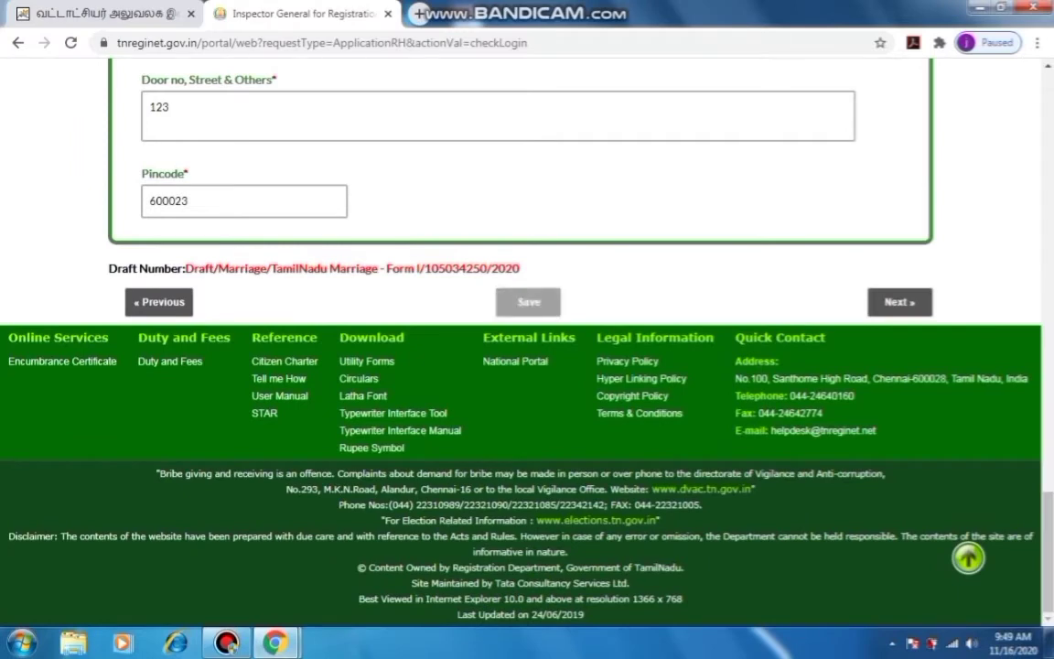
Save the draft, dismiss 'Draft Saved Successfully', and proceed with Next to Witness Details
click(528, 302)
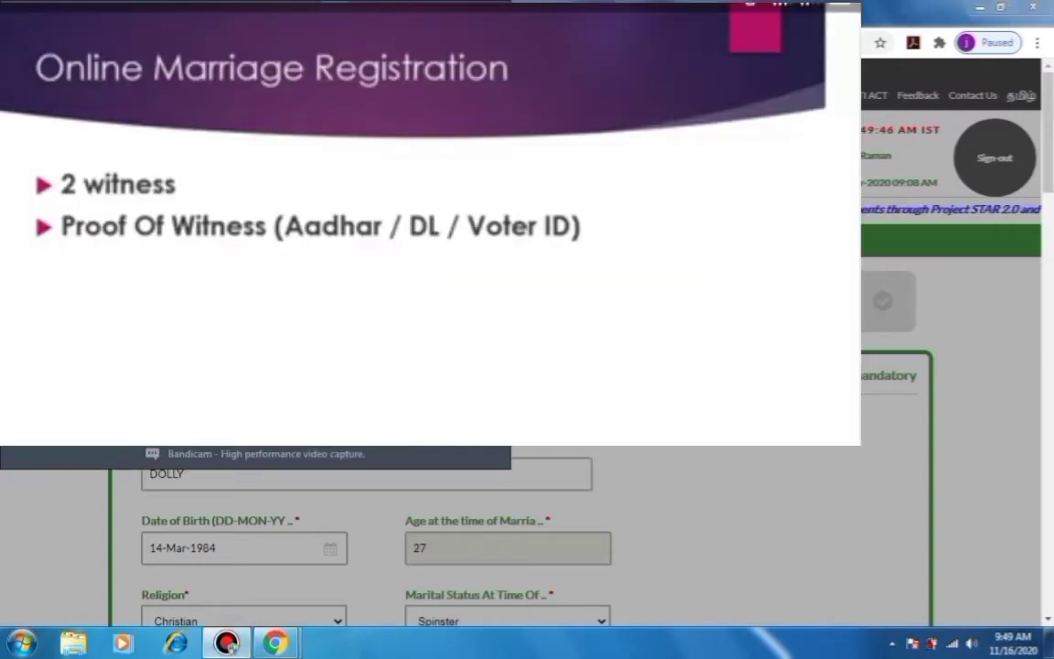
key(Return)
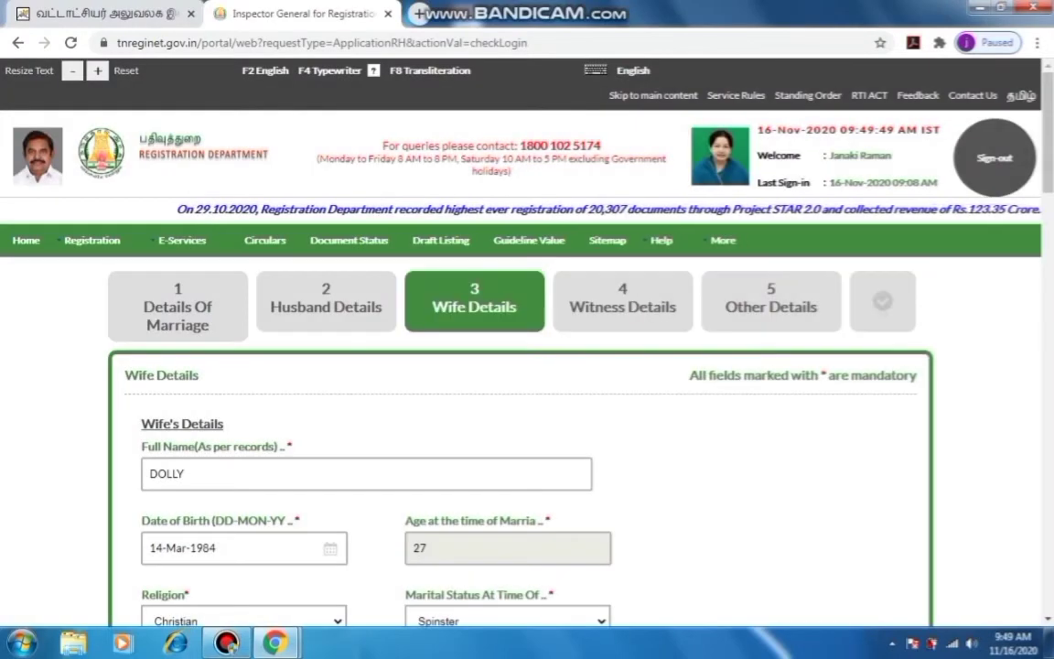
scroll(527, 366, down, 3)
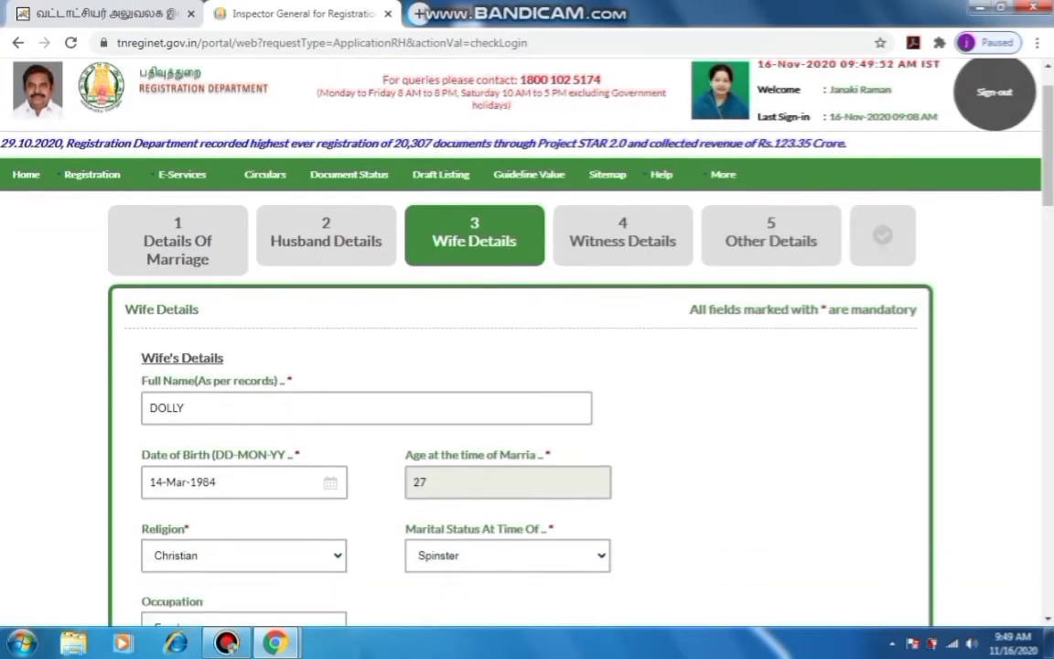
scroll(527, 366, down, 4)
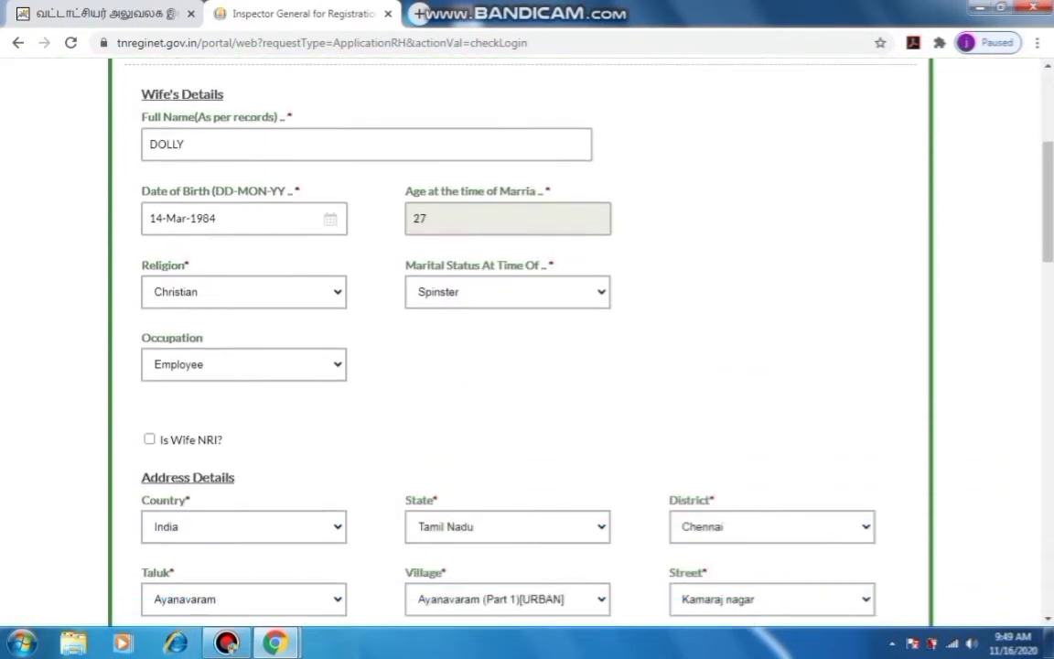
scroll(528, 367, down, 6)
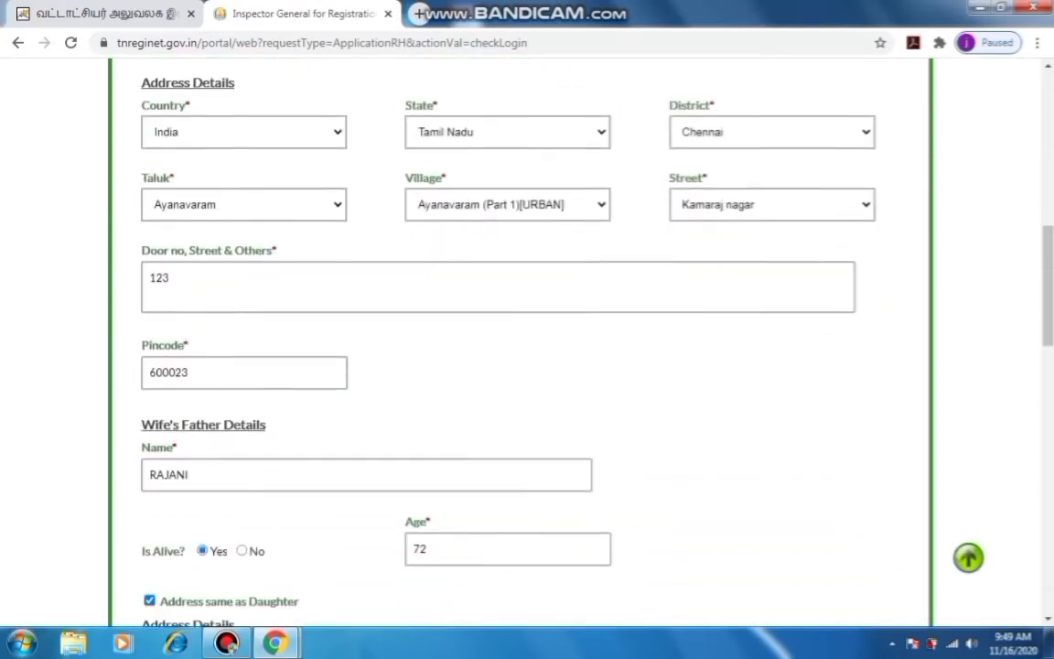
scroll(527, 367, down, 5)
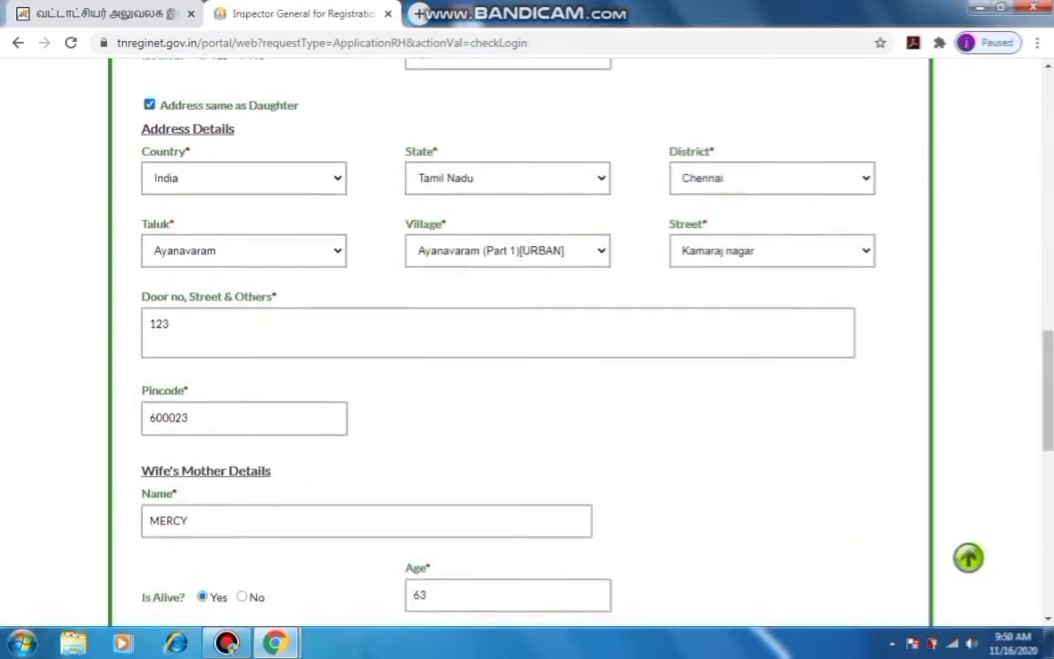
scroll(527, 366, down, 3)
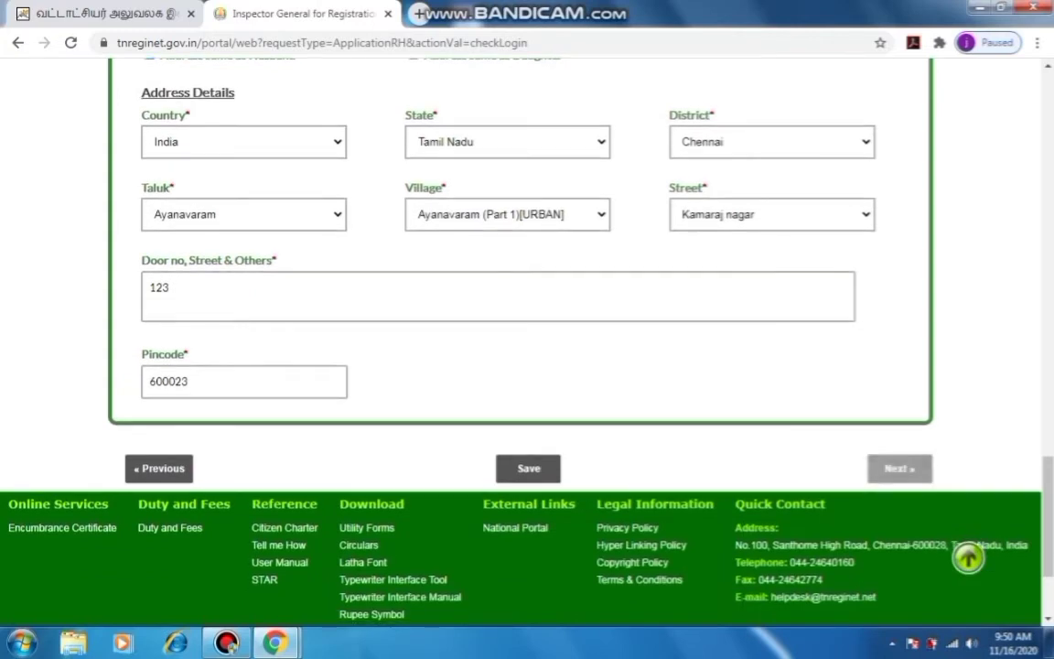
click(900, 468)
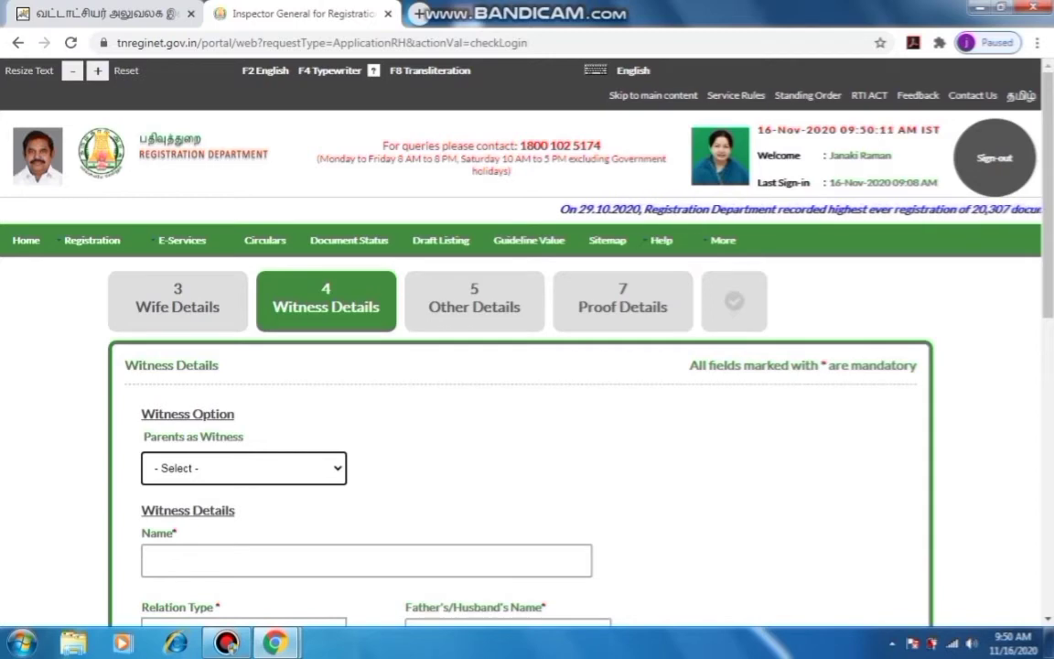
Choose the wife's father as the witness from the parents list
click(244, 468)
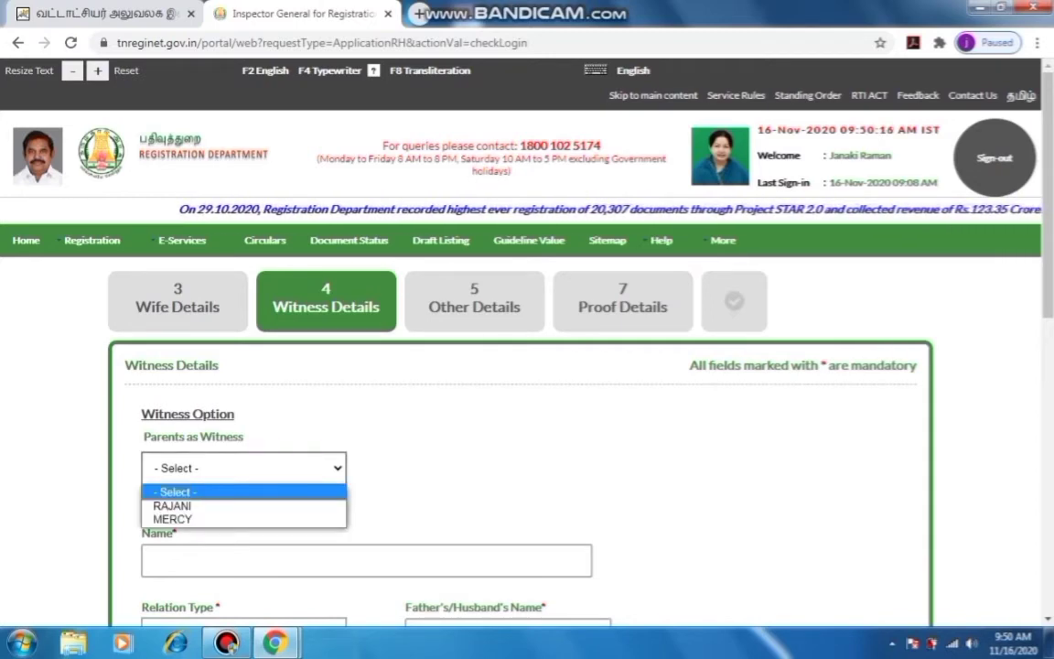
click(173, 506)
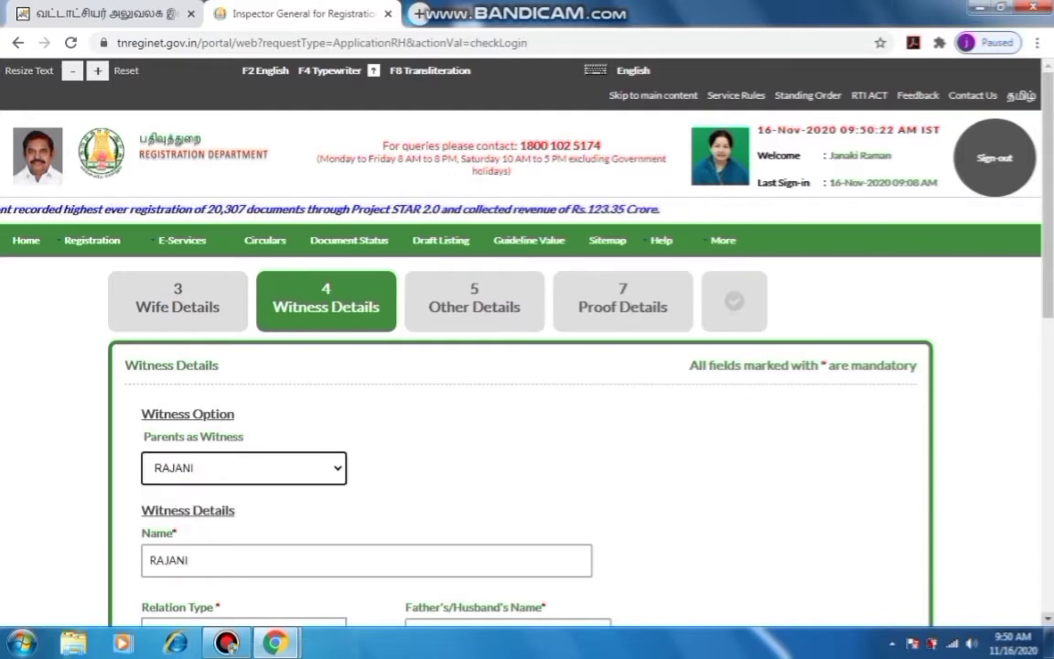
scroll(527, 366, down, 2)
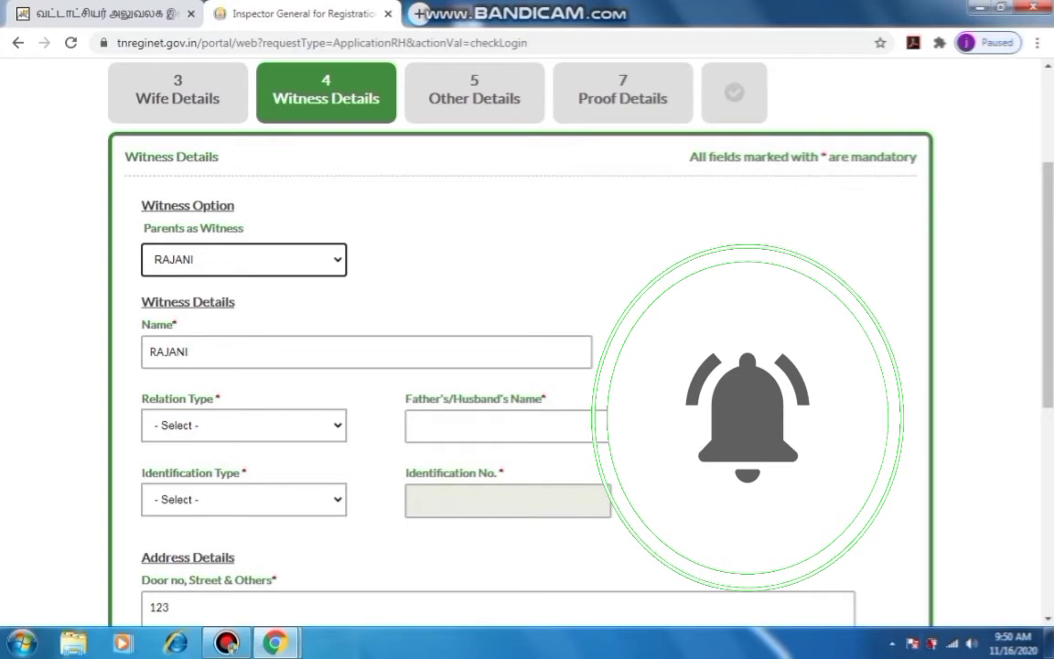
Set the witness's relation type to Son of
click(244, 425)
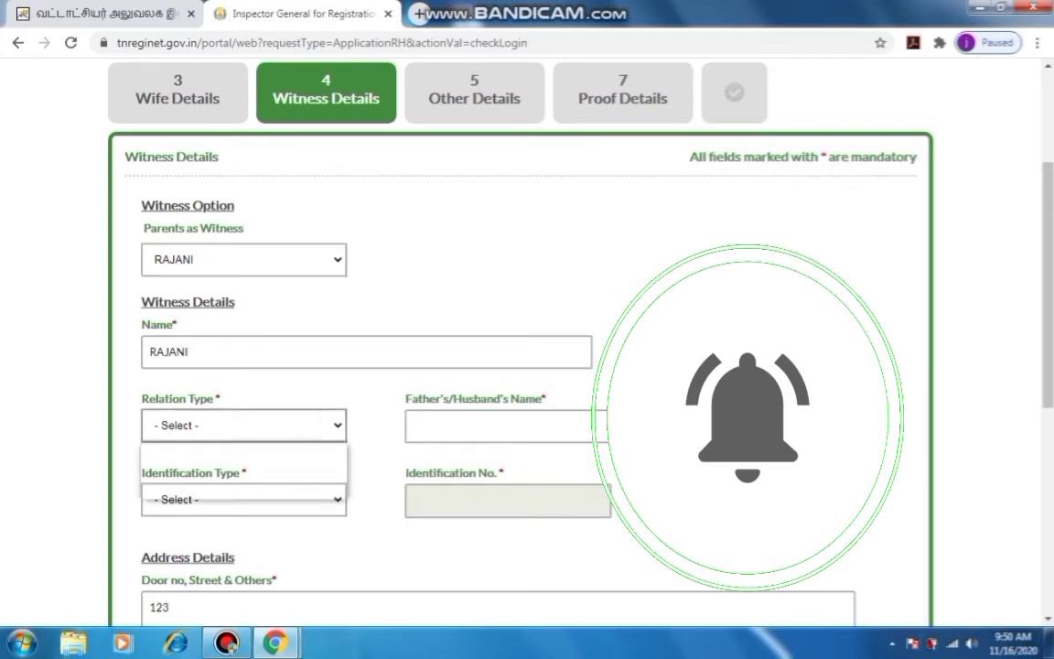
key(Down)
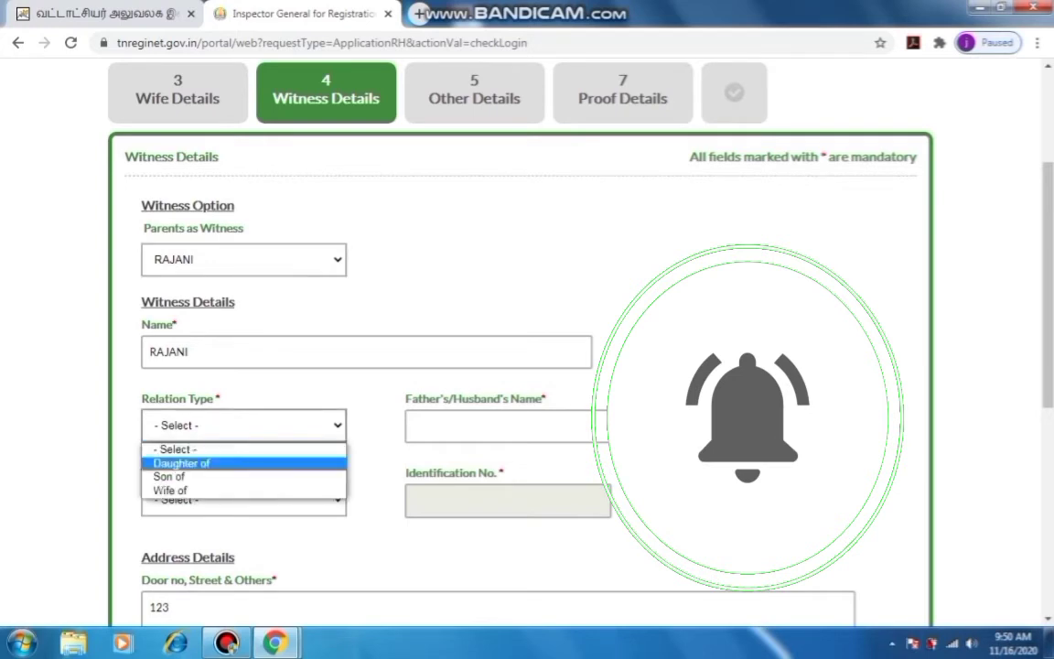
key(Up)
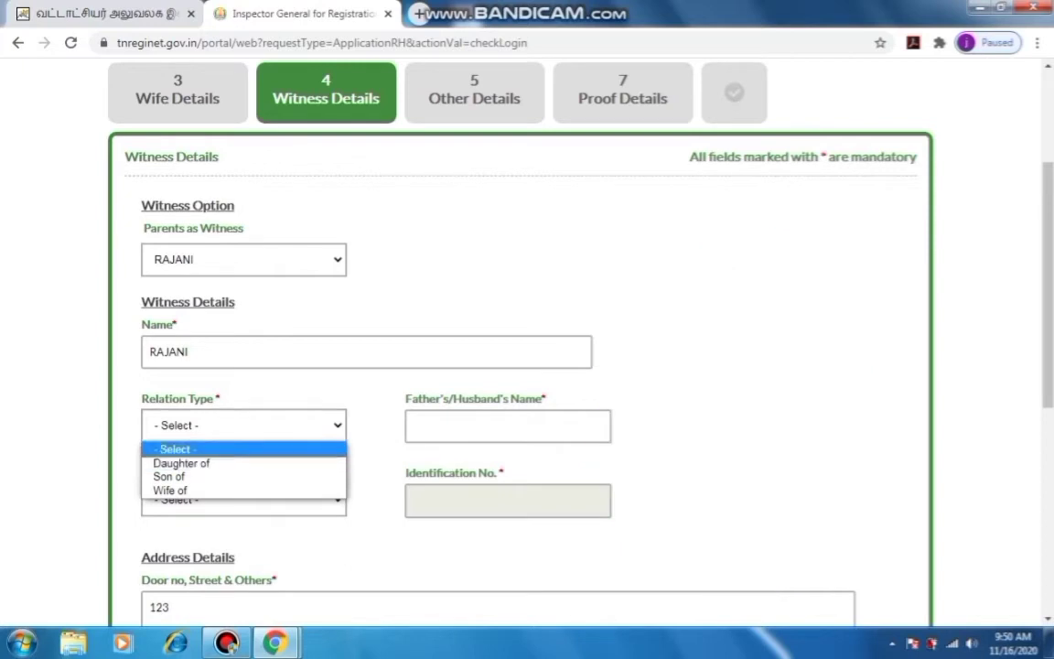
key(Escape)
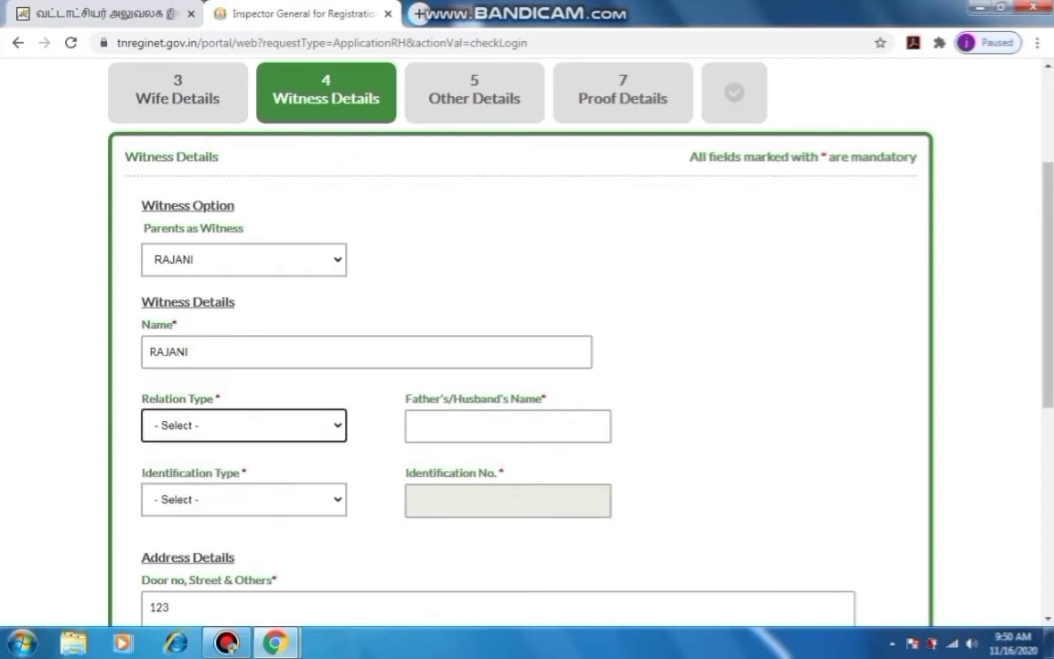
key(alt+Down)
key(Down)
key(Down)
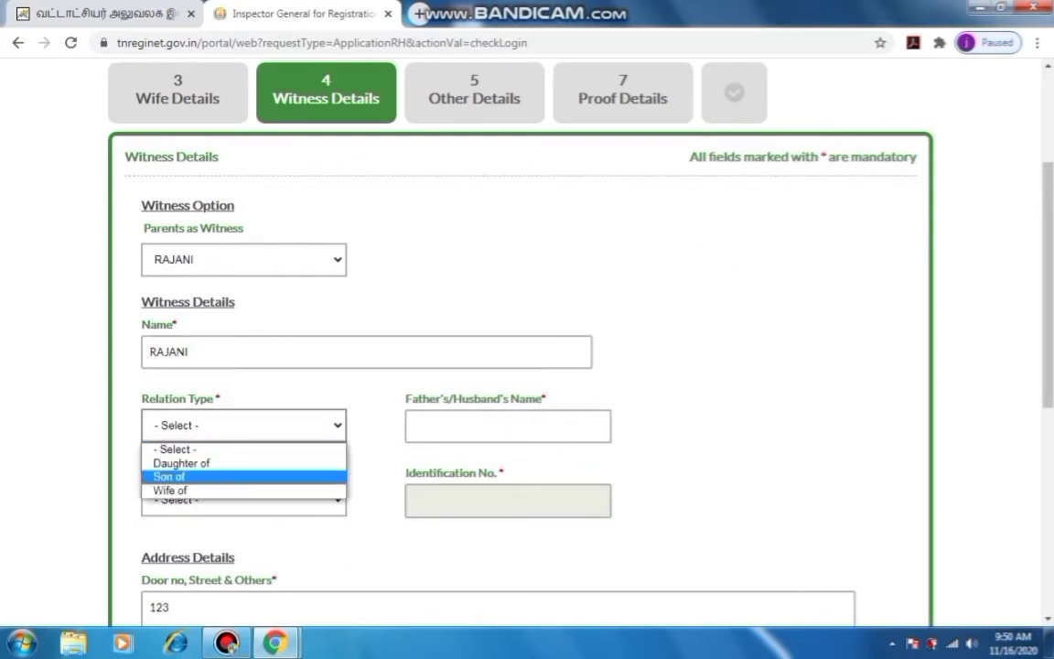
key(Return)
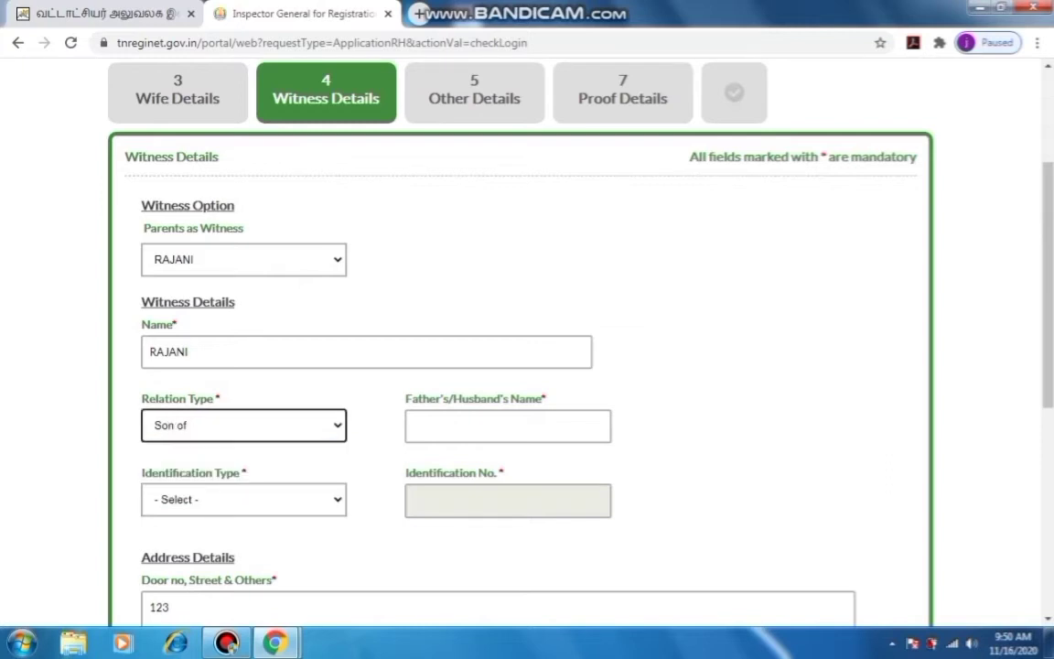
key(Tab)
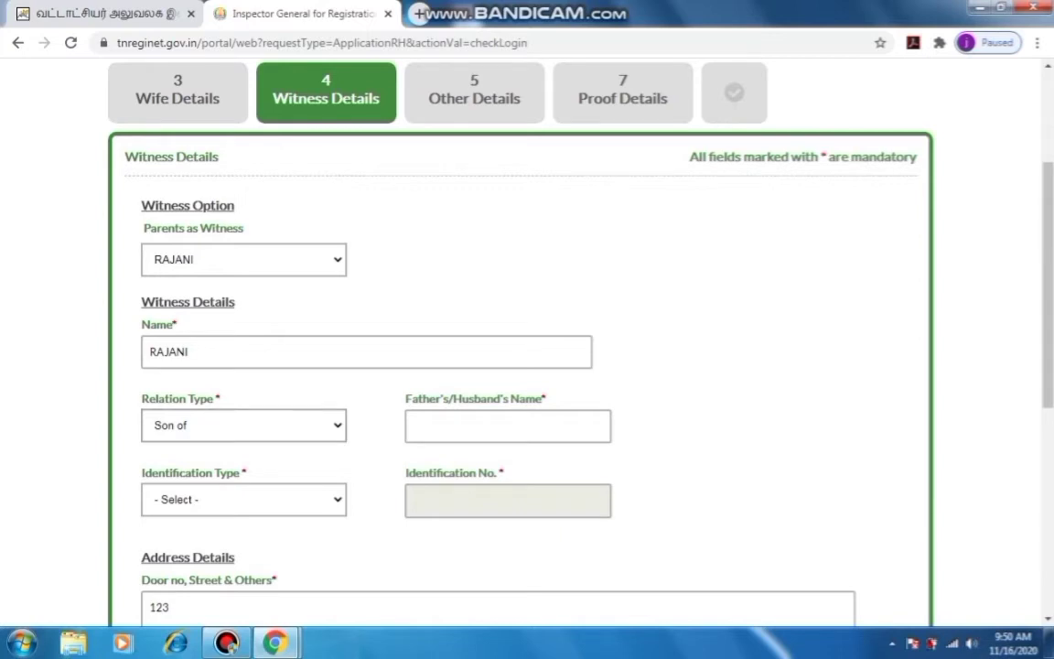
Choose Pan Card as the witness's identification type
click(508, 426)
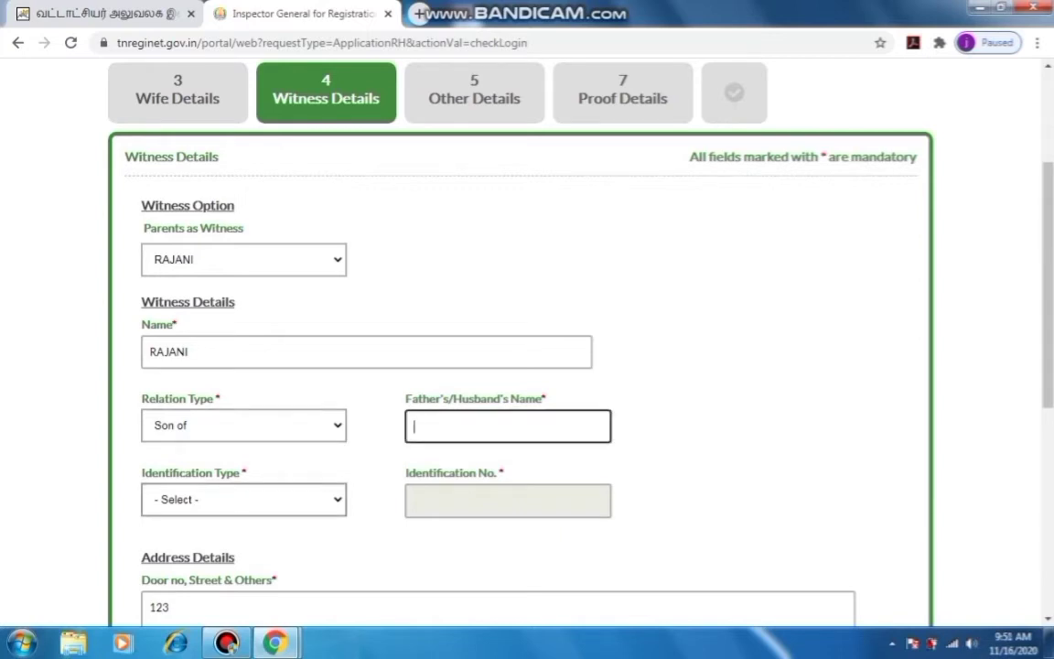
click(243, 499)
key(Return)
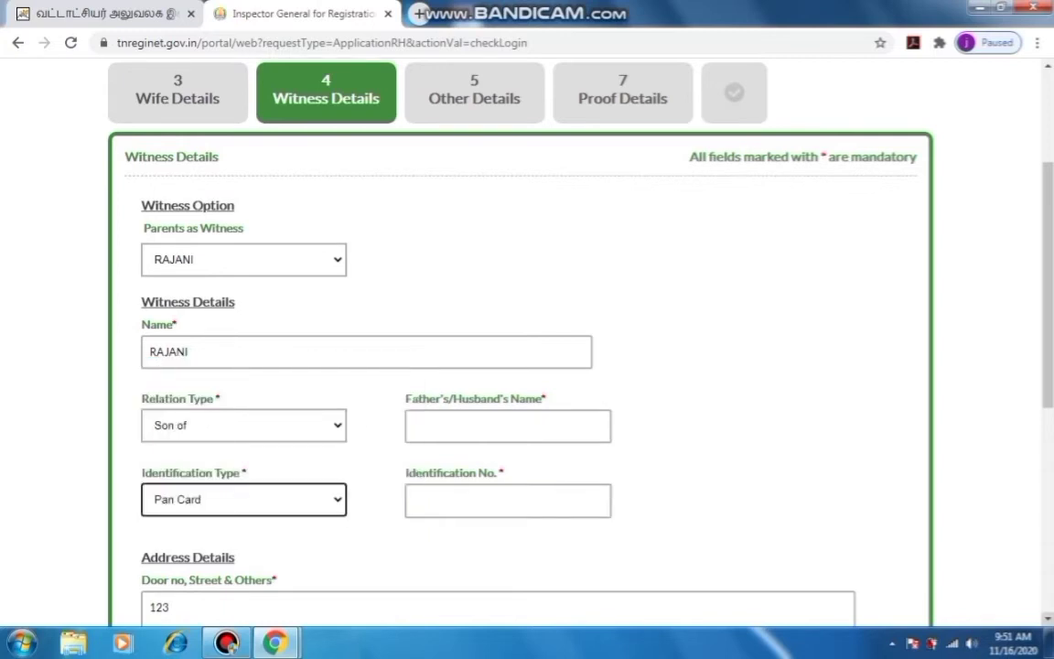
Enter the witness's father's name in the Father's/Husband's Name field
scroll(522, 348, down, 2)
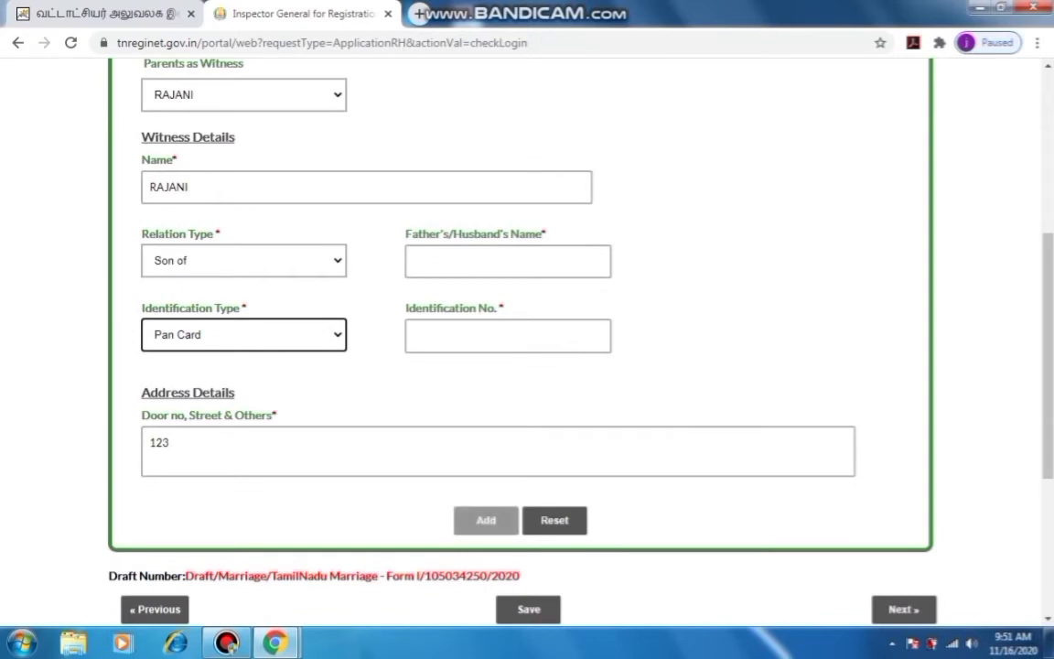
click(508, 261)
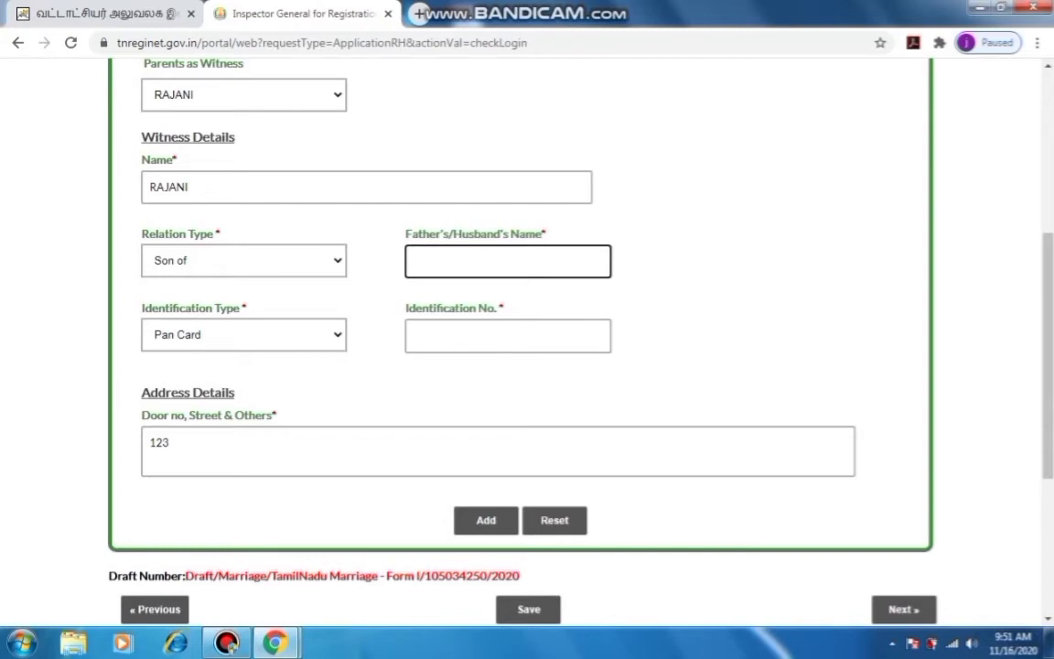
Enter the witness's PAN number and save the application as a draft
click(508, 336)
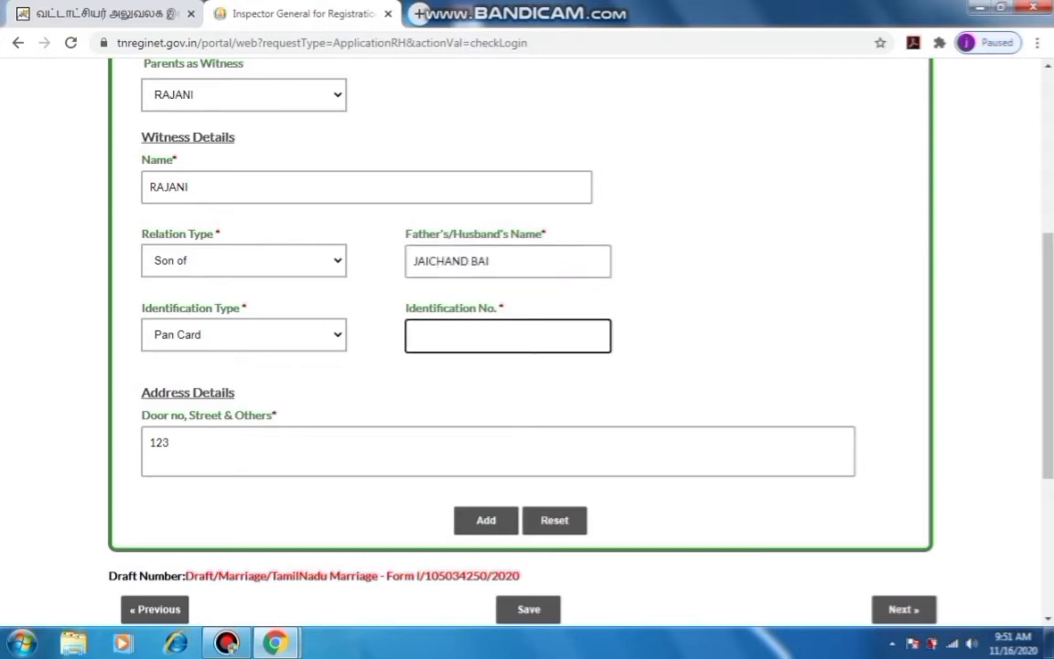
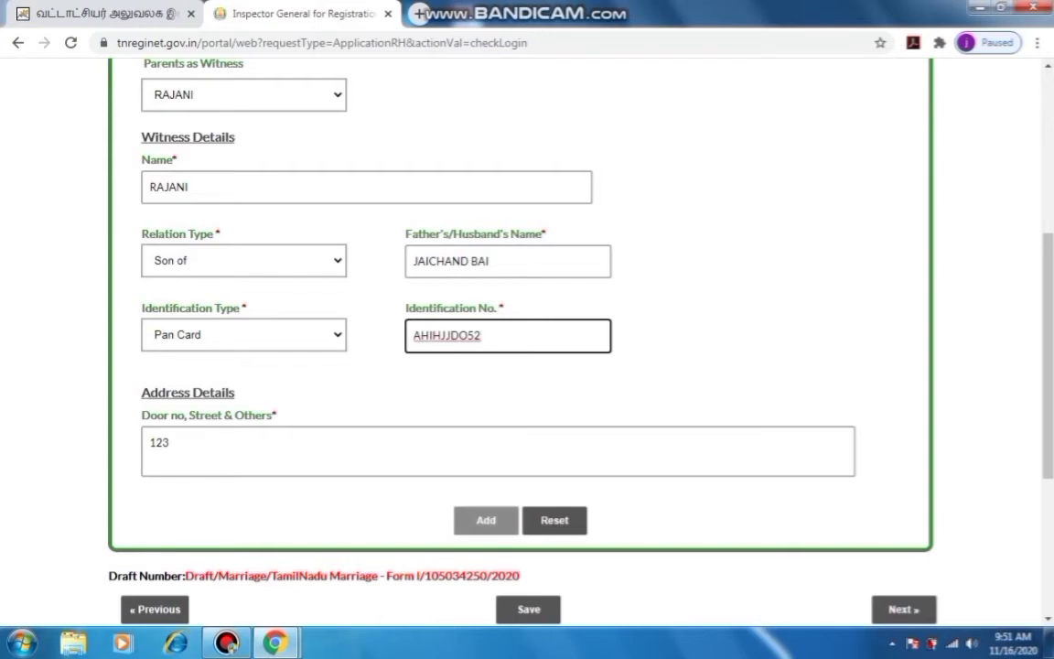
click(529, 608)
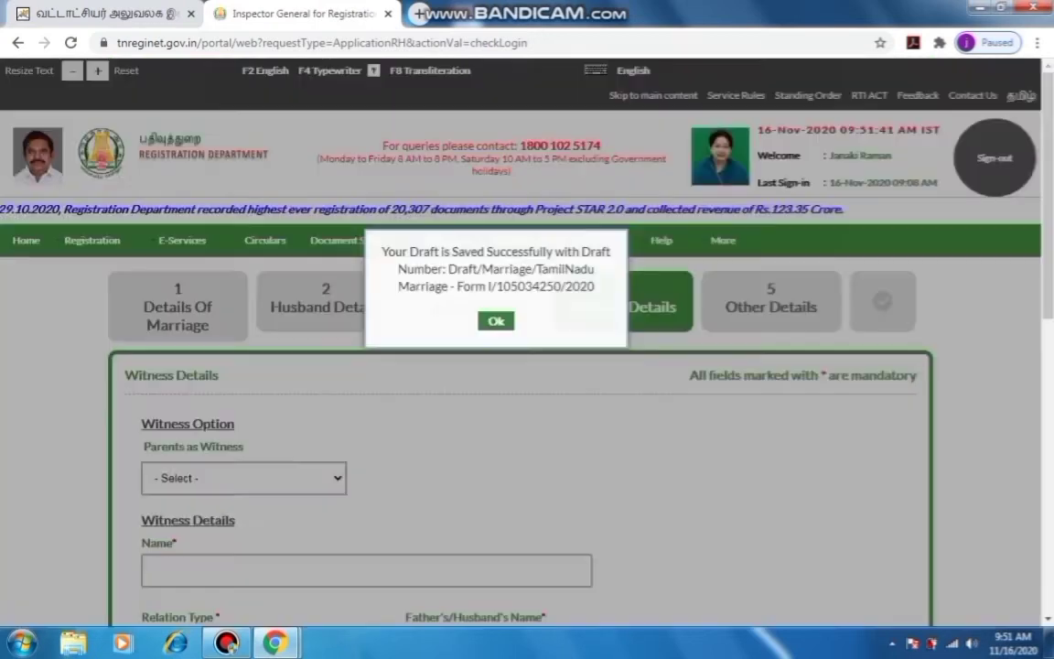
Dismiss the draft-saved confirmation and bring up the Solemnized by Parents choices
key(Return)
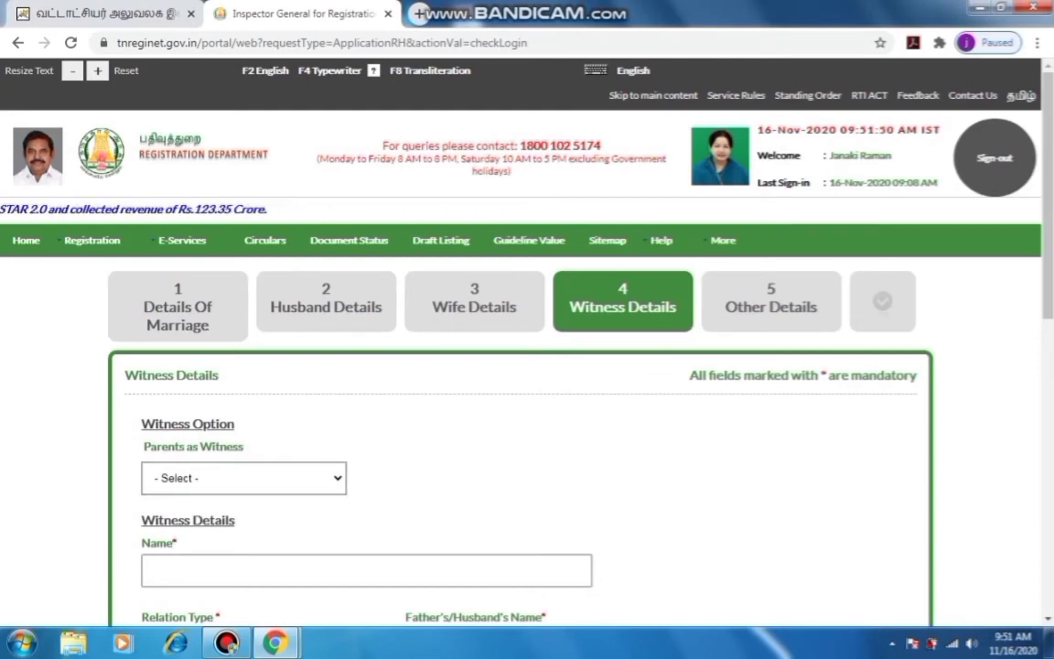
scroll(527, 367, down, 2)
scroll(527, 367, down, 5)
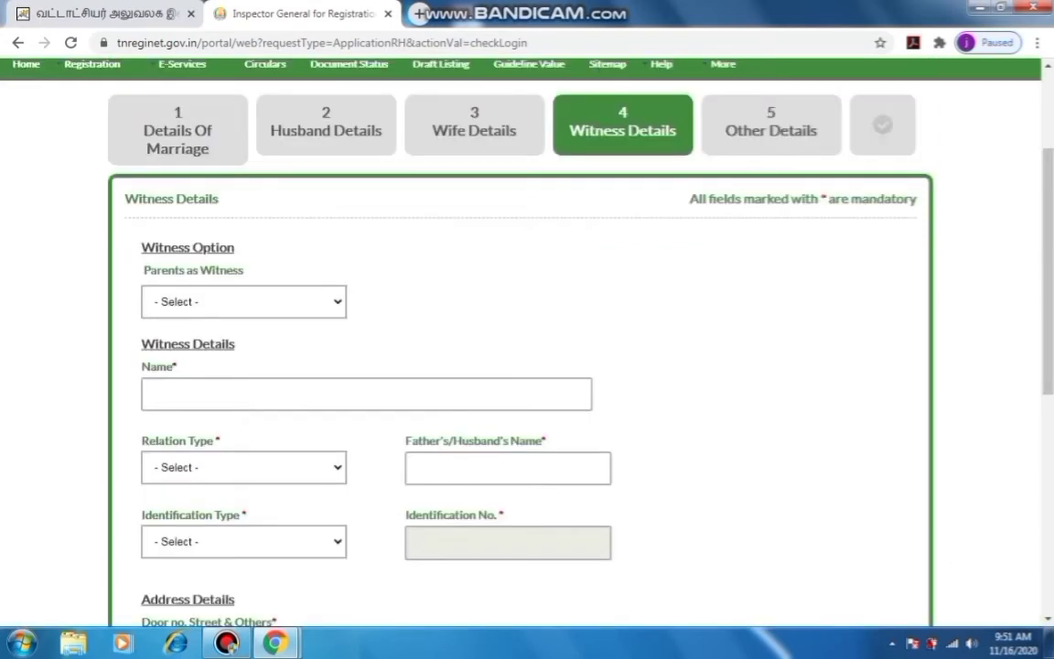
scroll(527, 366, down, 6)
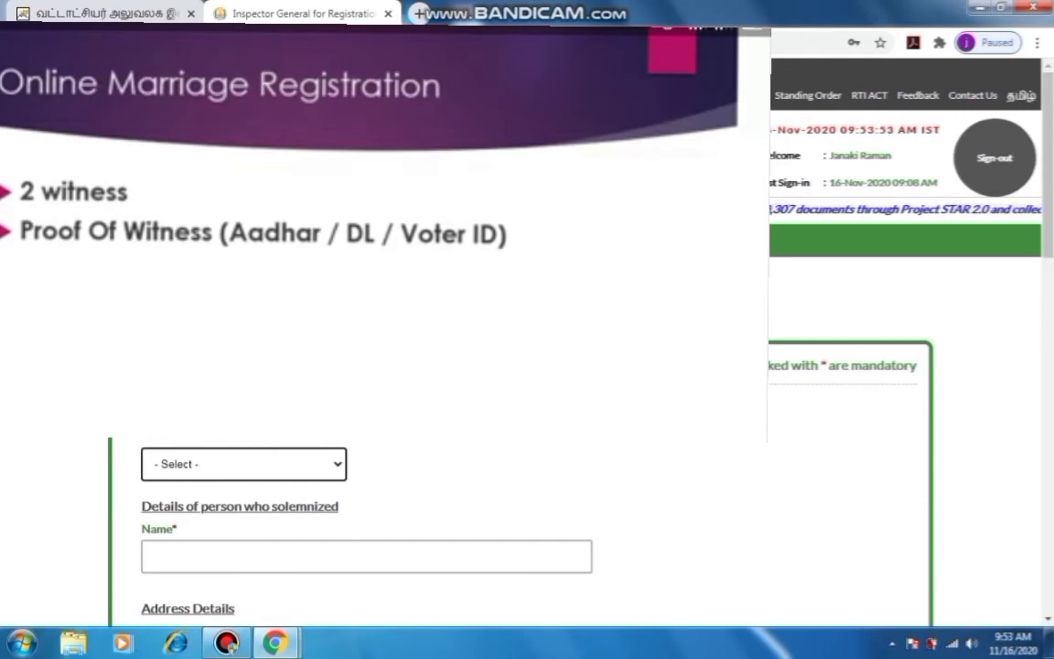
click(244, 464)
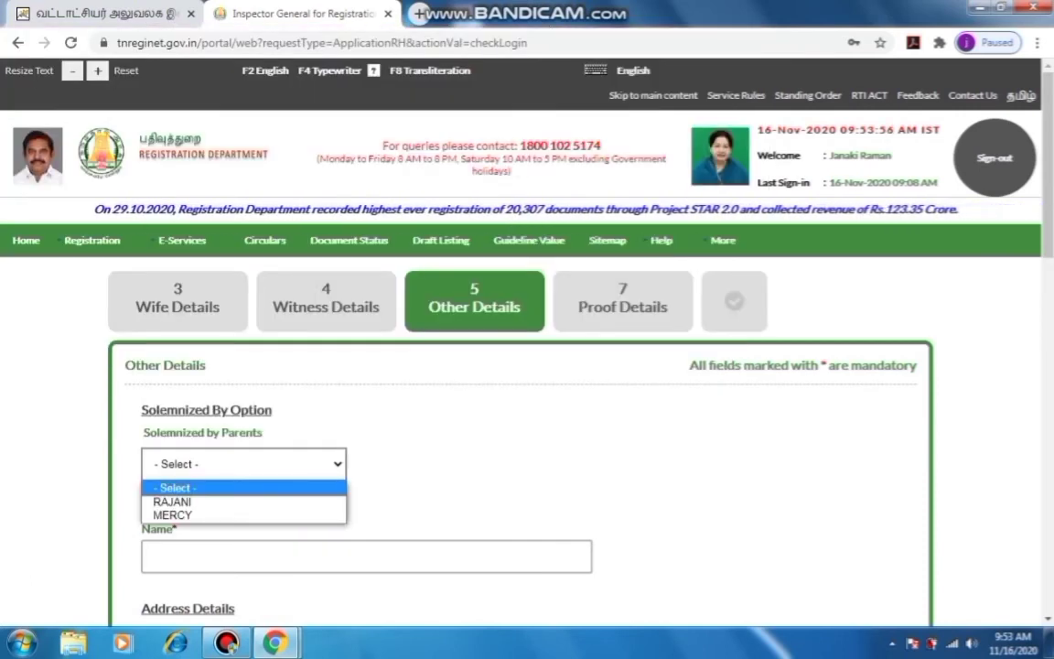
Record the first listed parent as the person who solemnized the marriage
key(Escape)
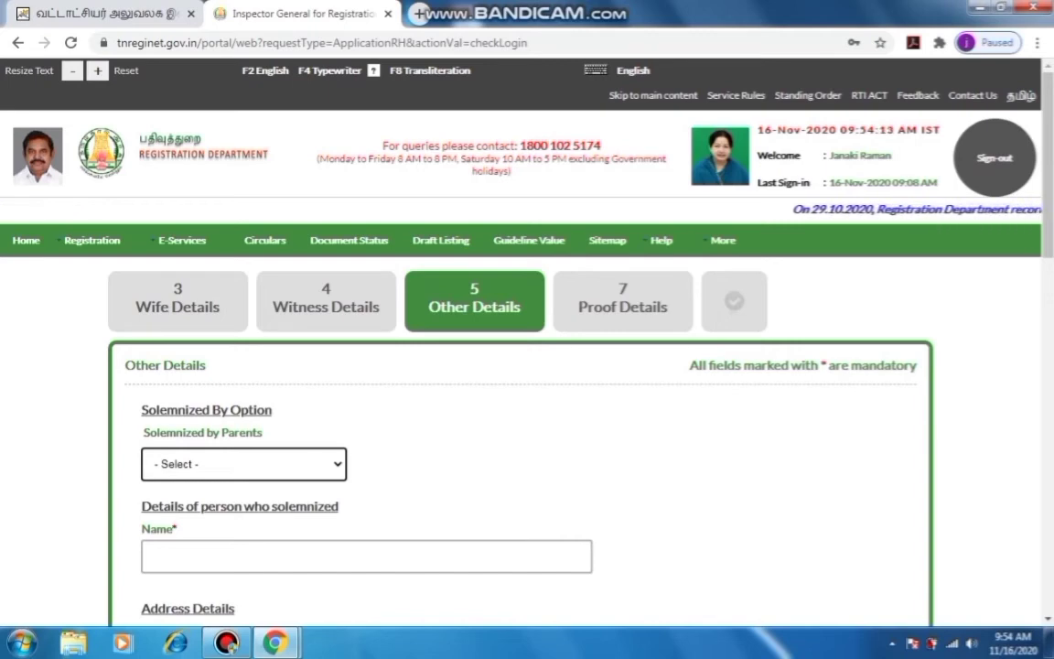
click(243, 465)
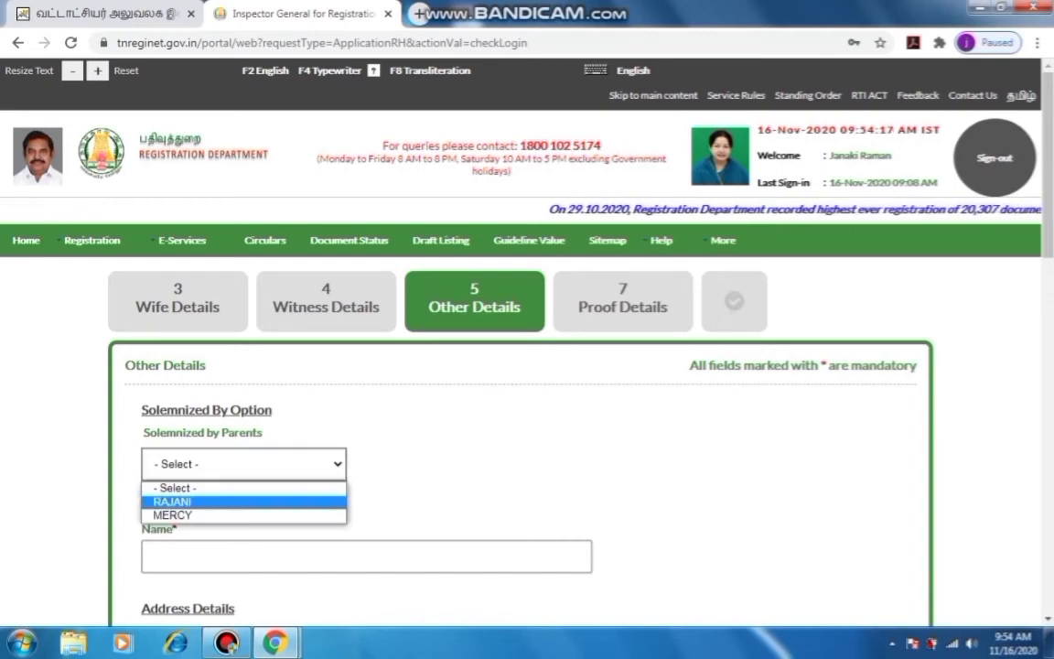
key(Return)
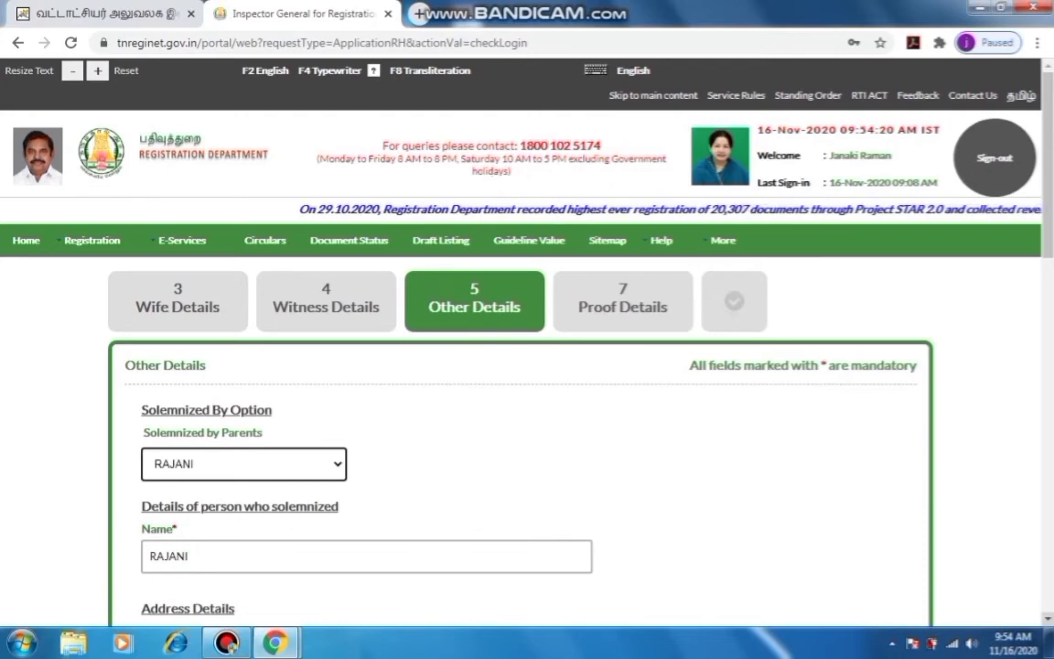
Set the Sub Registrar Office to AnnaNagar
scroll(527, 348, down, 6)
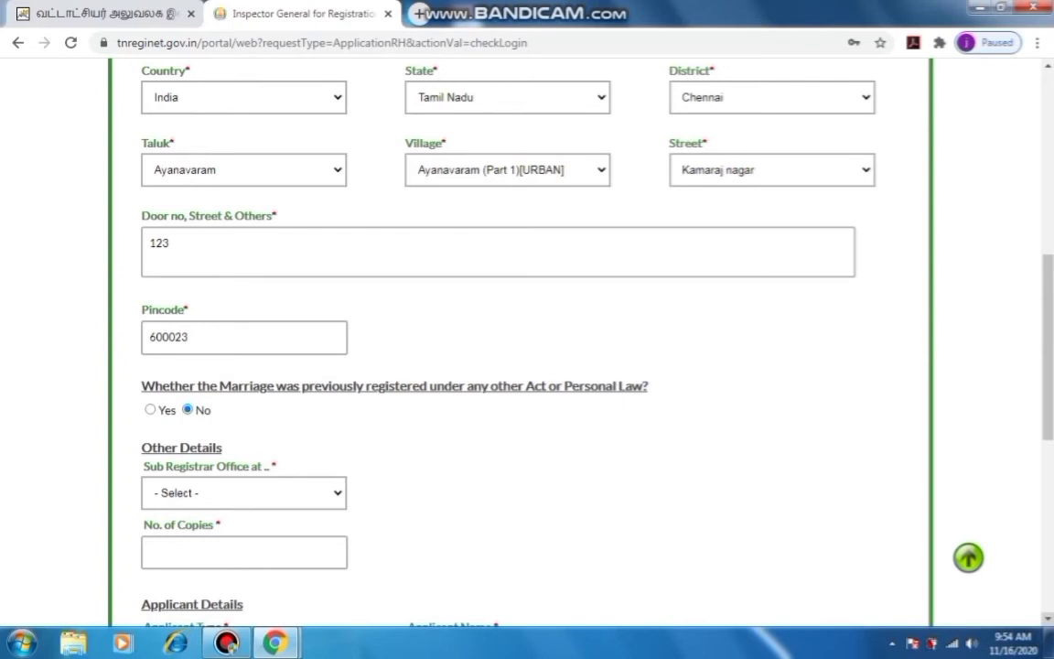
scroll(527, 348, down, 2)
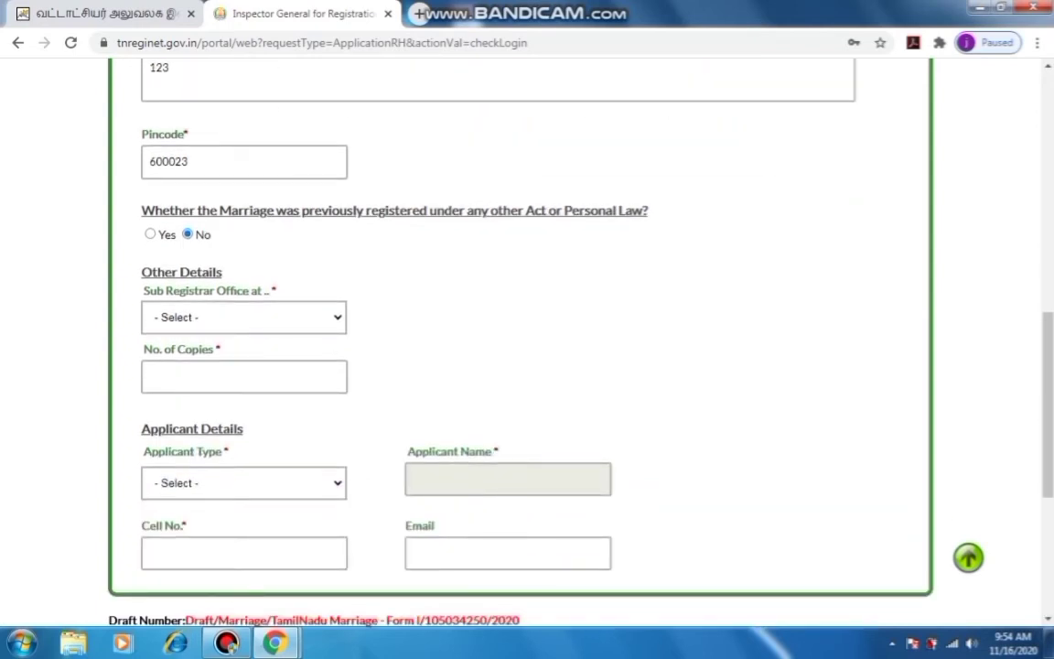
click(244, 316)
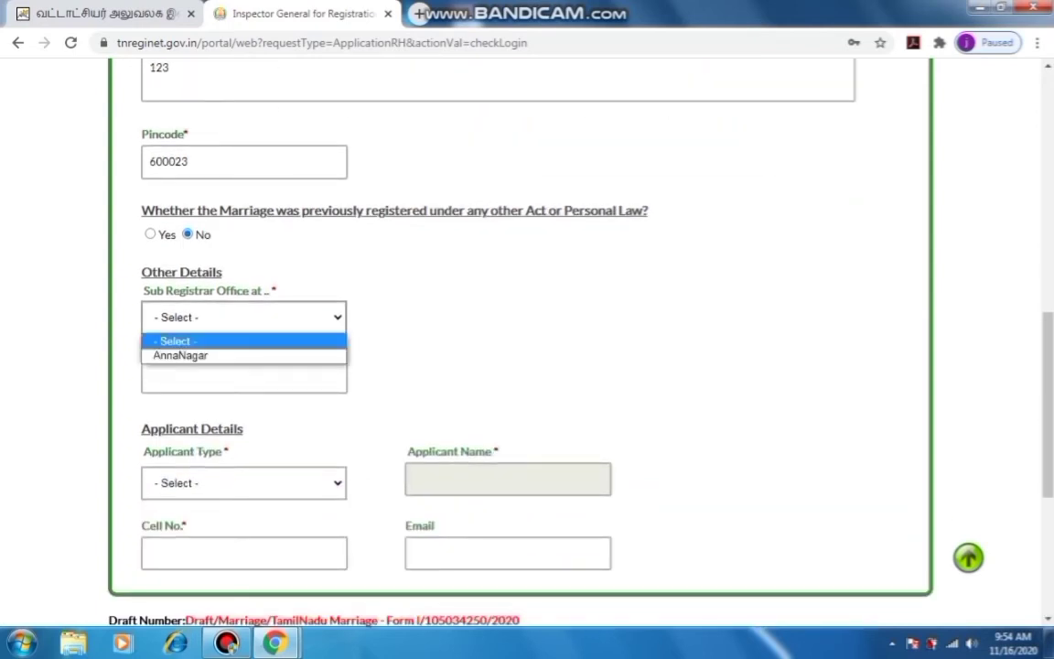
click(180, 355)
click(243, 376)
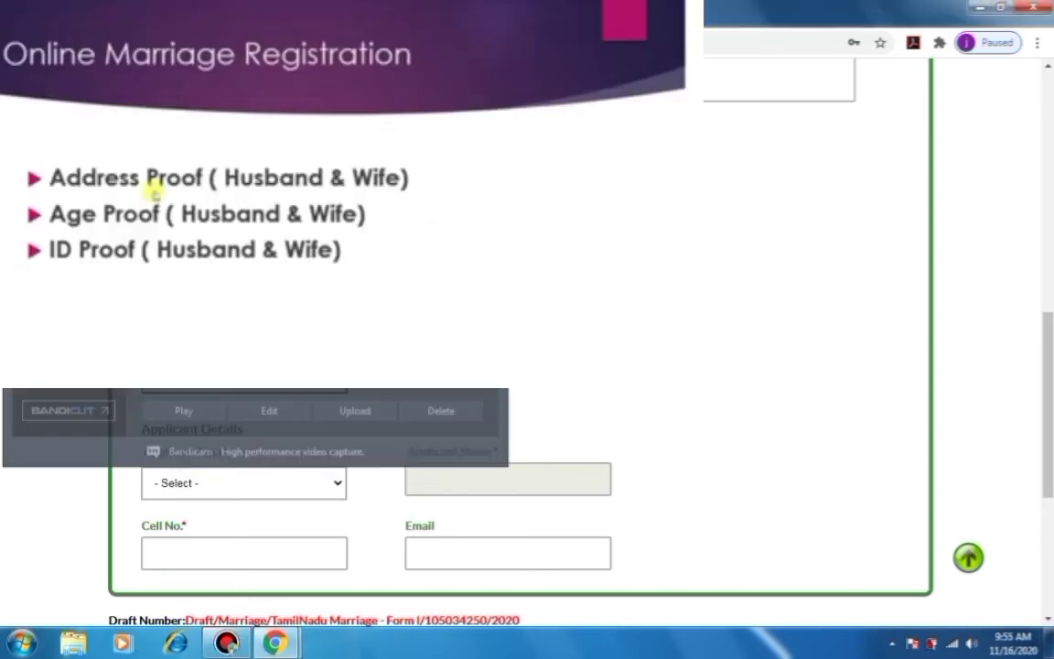
Set Husband as the applicant type and start entering the applicant's mobile number
click(243, 482)
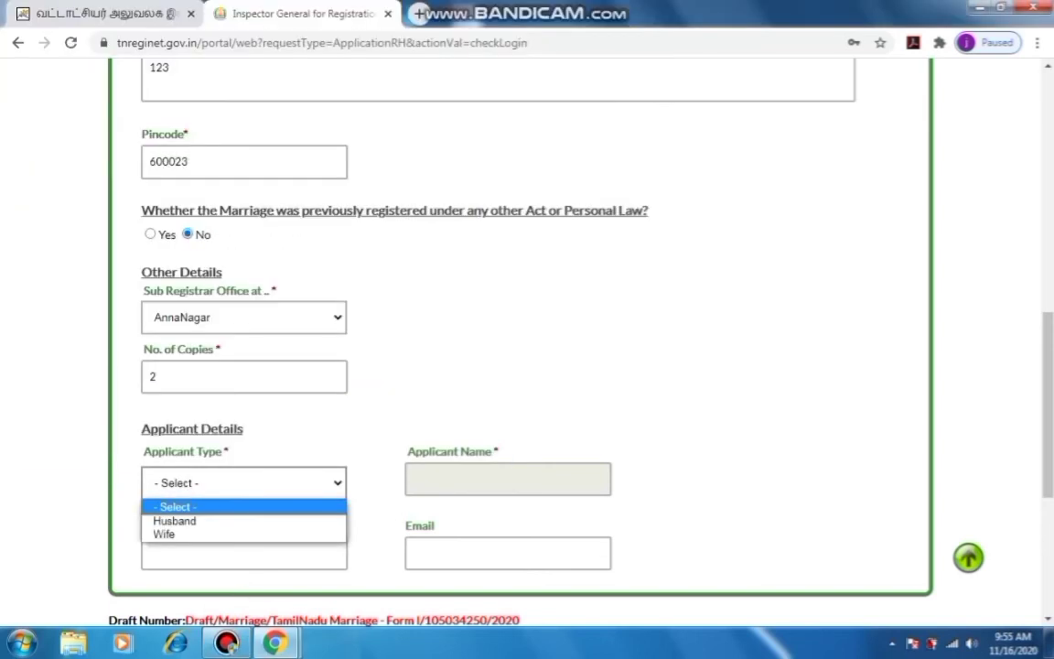
key(Return)
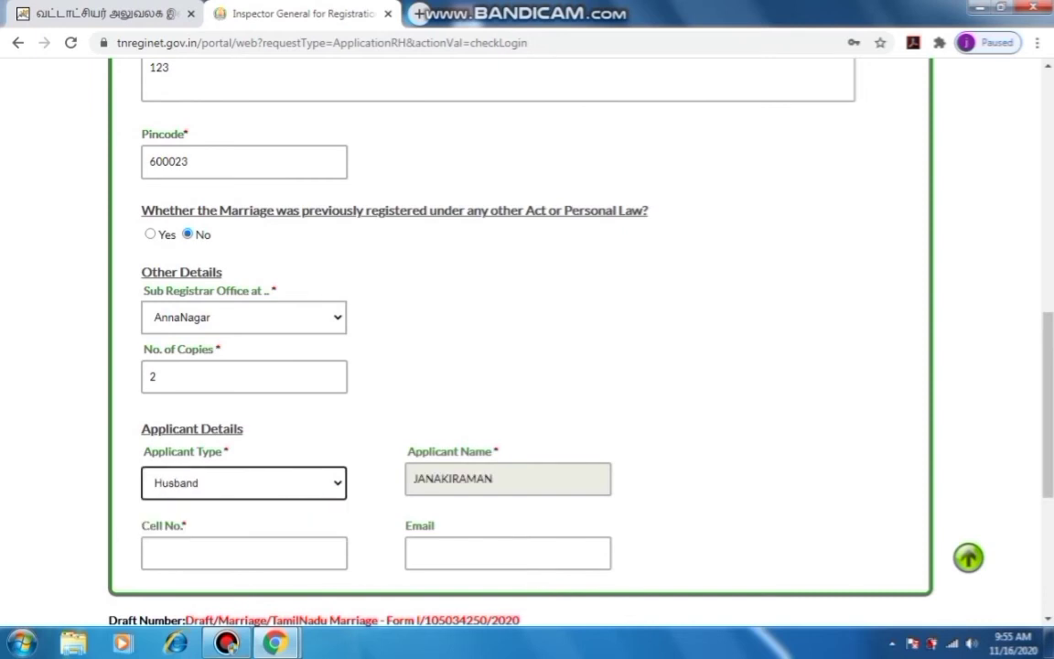
click(244, 553)
text(9445)
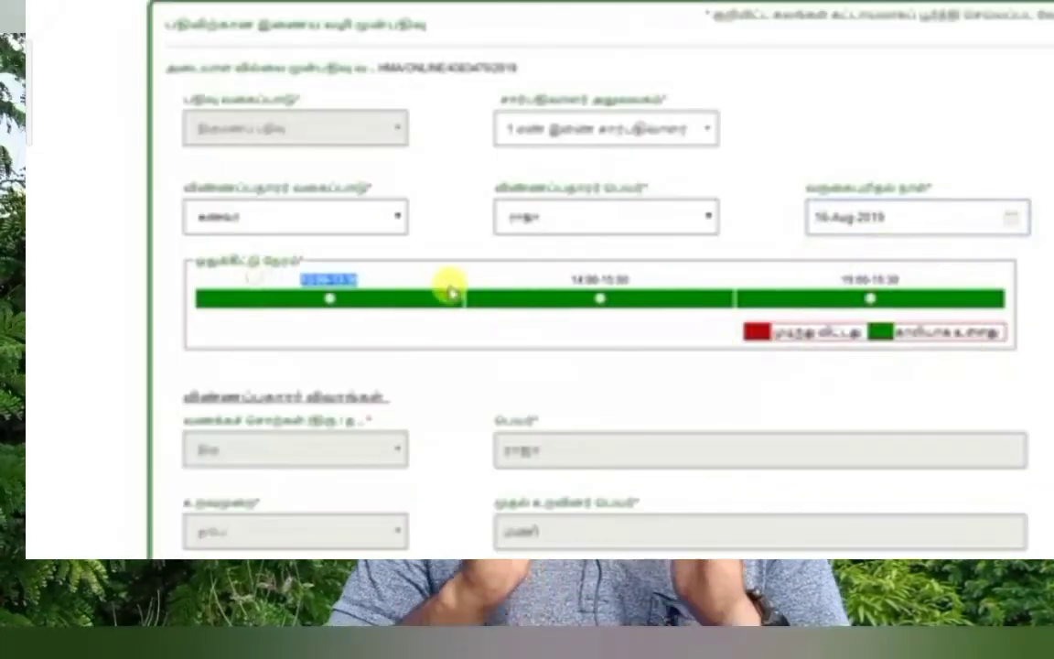
click(852, 214)
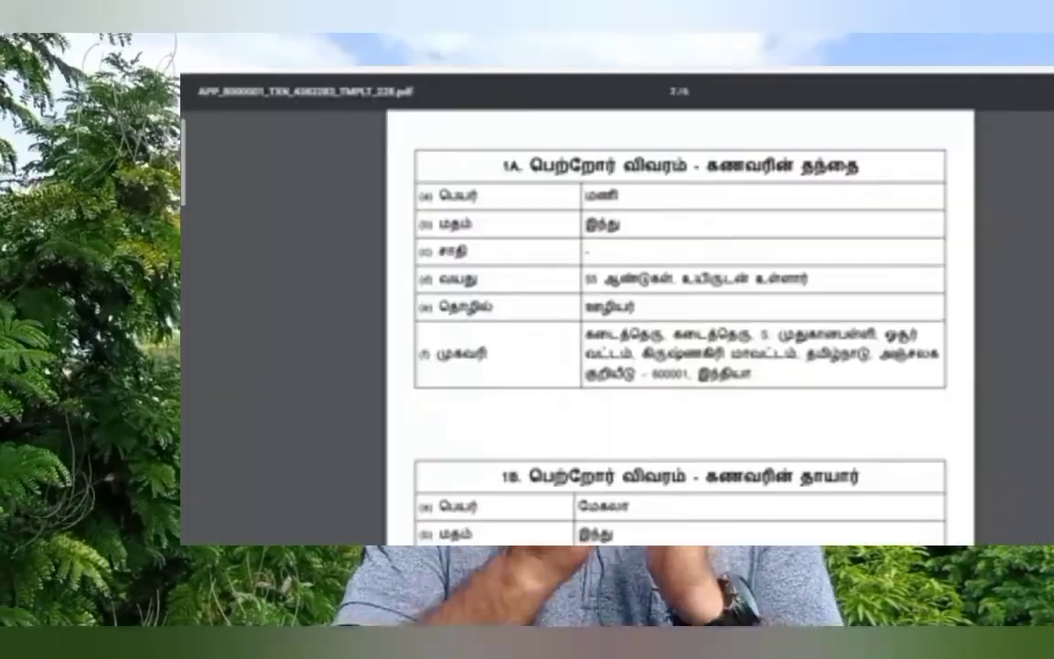
scroll(677, 311, down, 10)
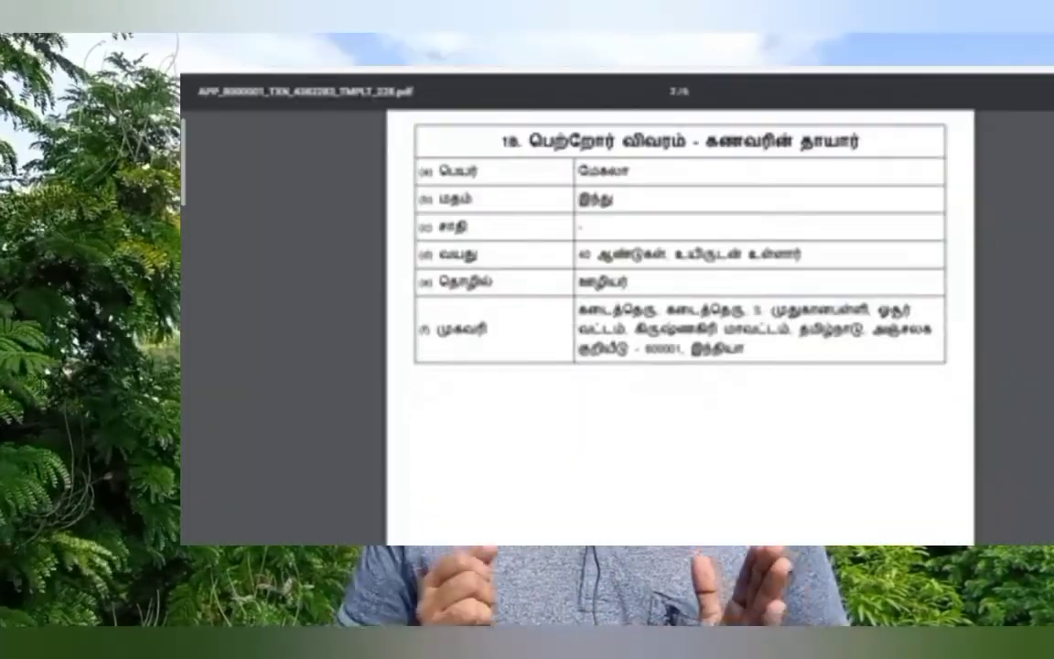
scroll(677, 311, down, 3)
scroll(677, 311, up, 15)
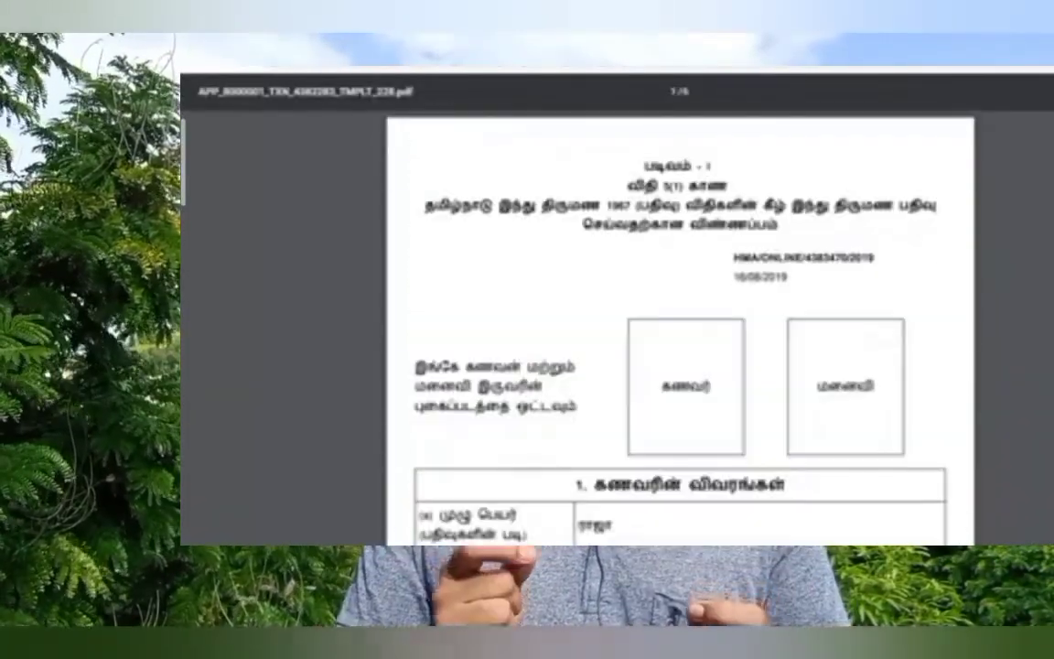
scroll(677, 311, down, 15)
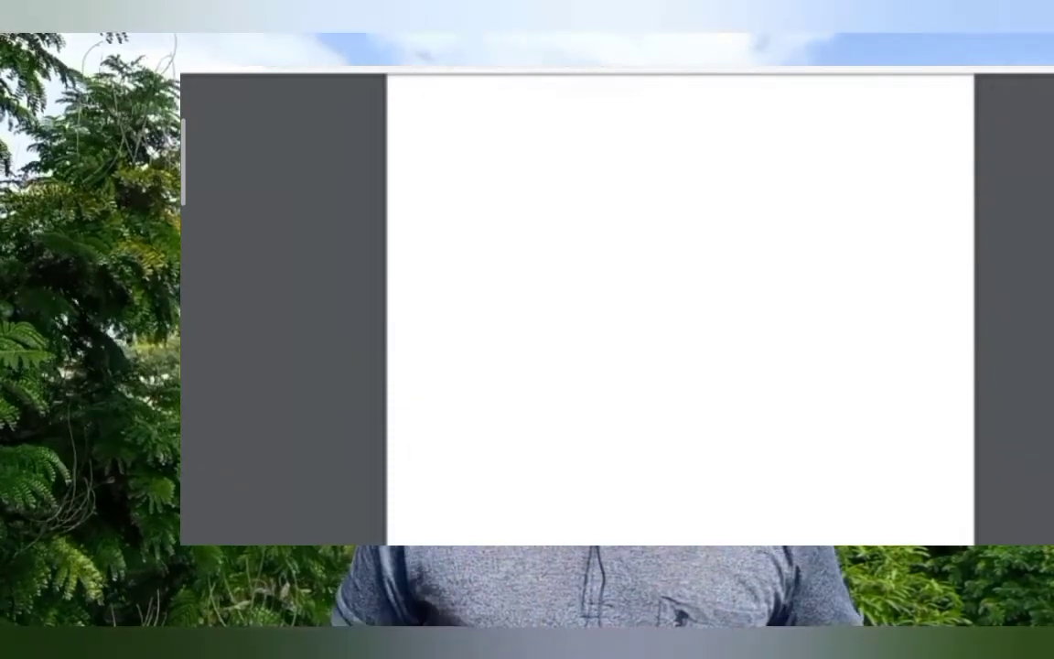
scroll(677, 311, down, 8)
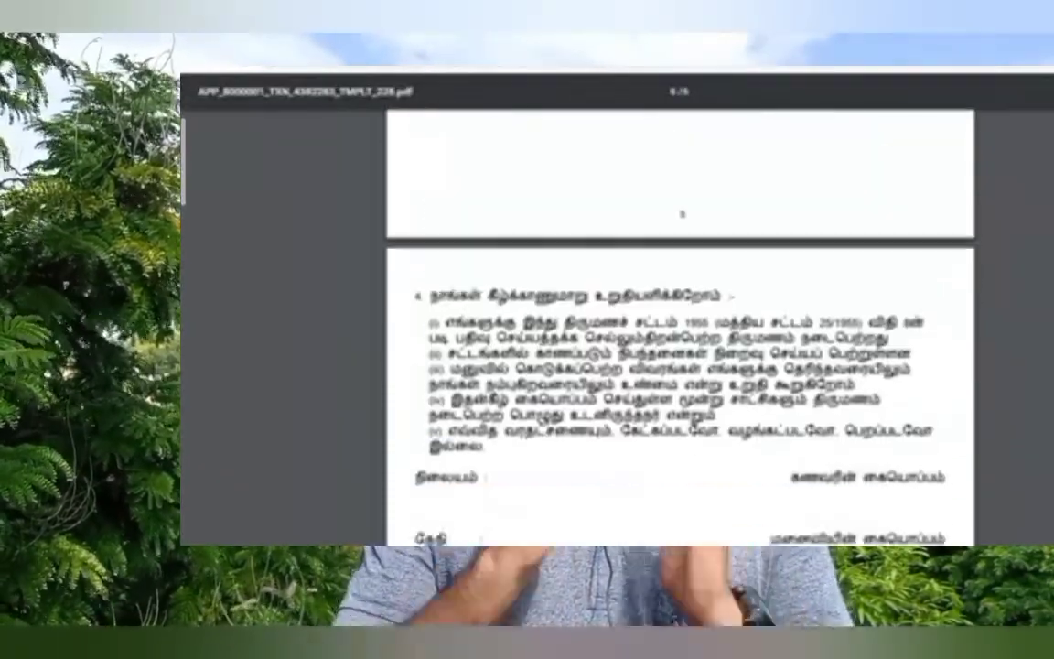